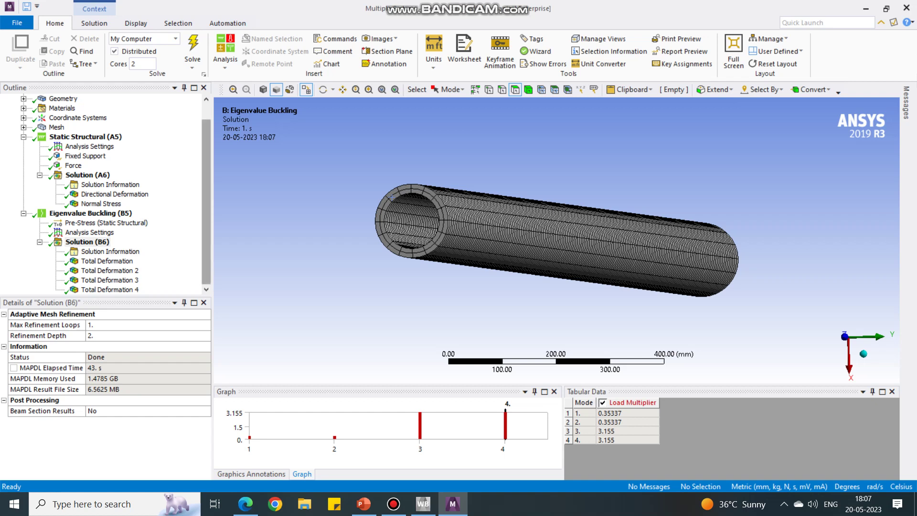
- Play and pause the mode 1 buckling shape animation of the Total Deformation result
click(206, 238)
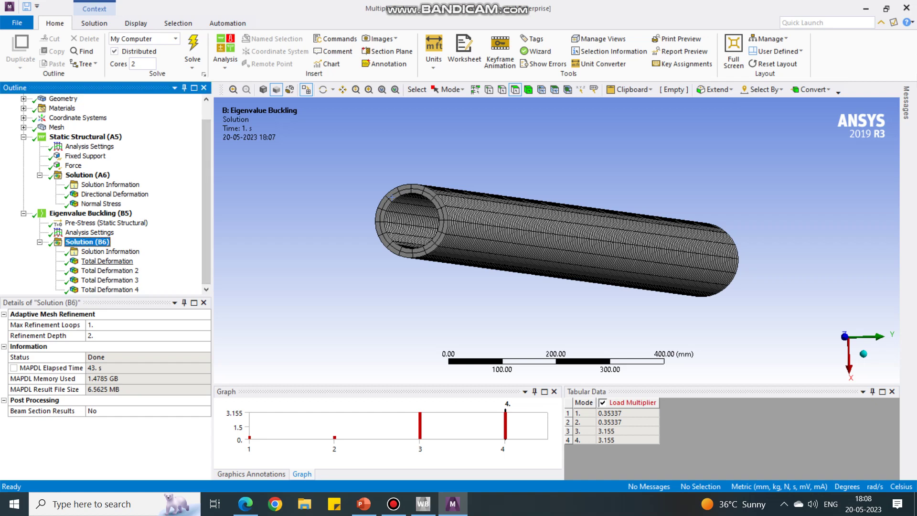
click(107, 261)
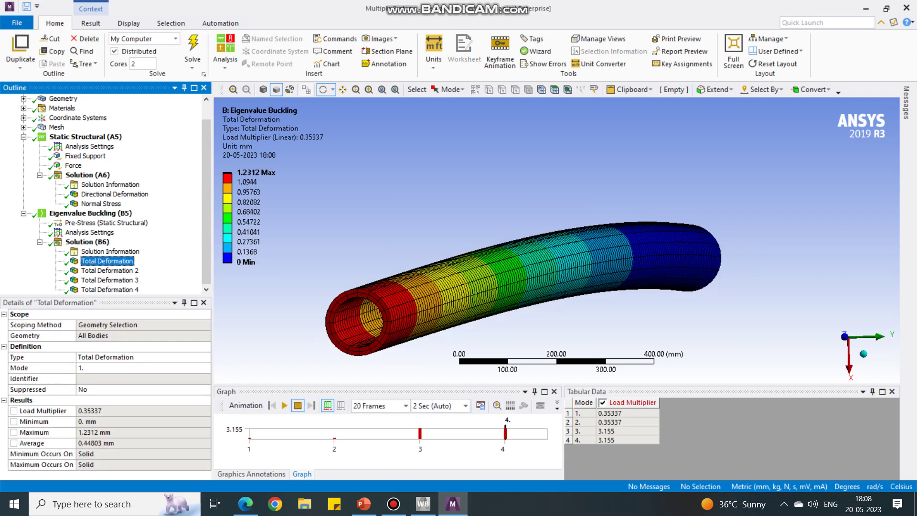
click(285, 405)
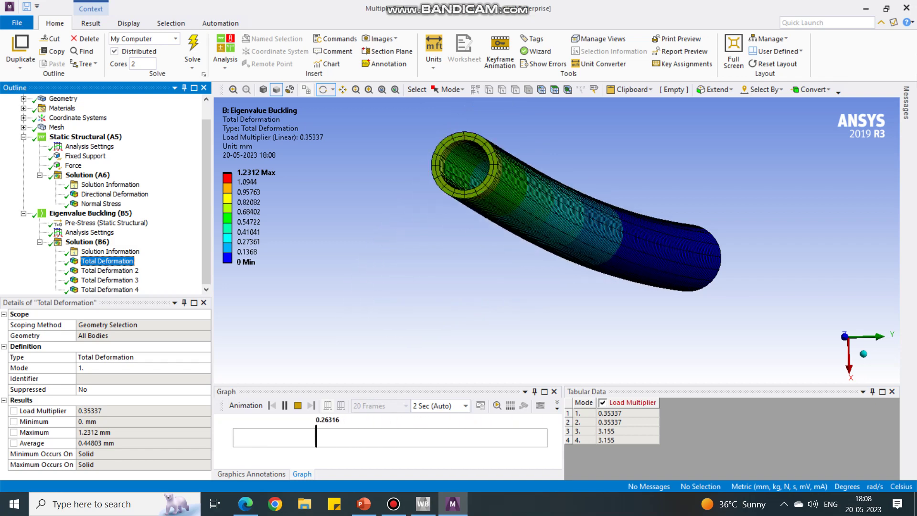
click(284, 405)
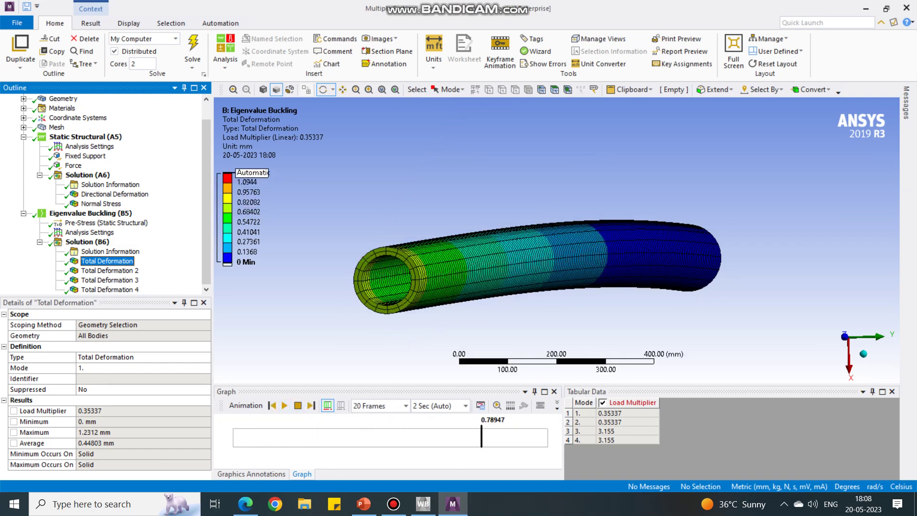
click(246, 261)
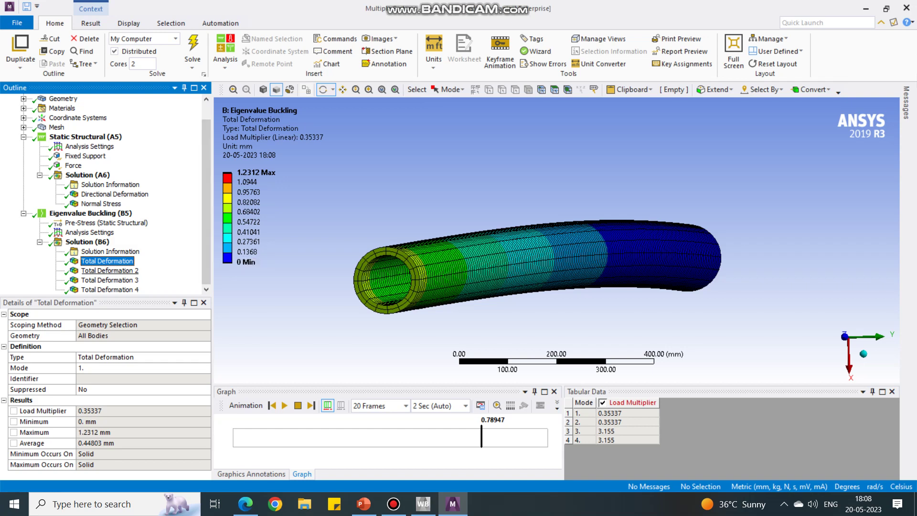
- Animate the mode 2 buckling shape in Total Deformation 2, stopping playback after viewing it
click(110, 271)
click(285, 405)
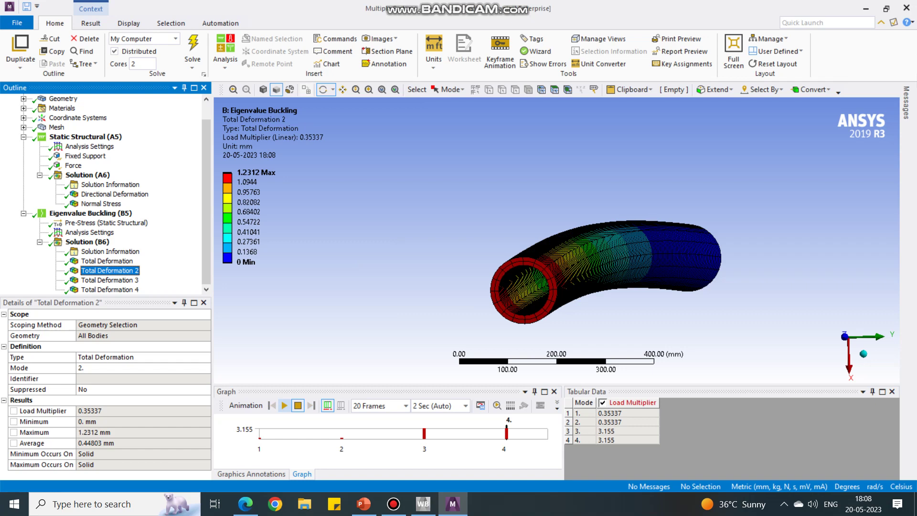
click(284, 406)
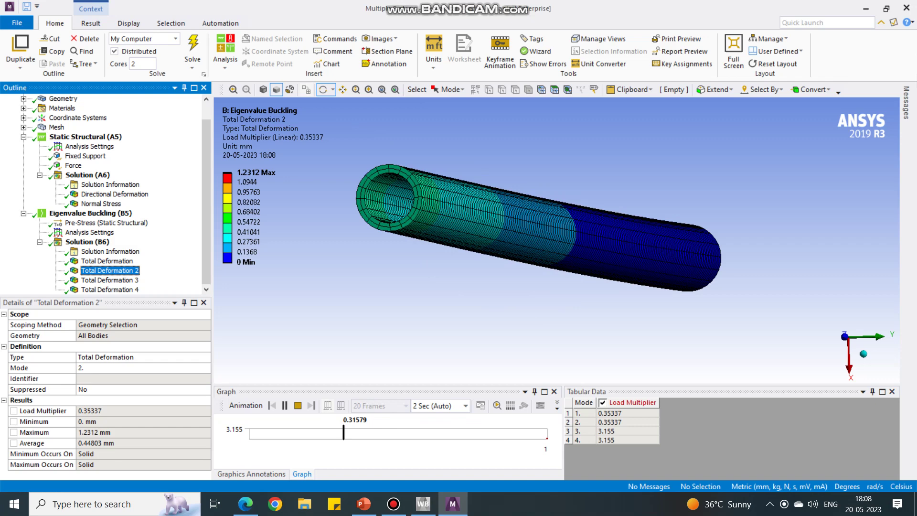
click(298, 406)
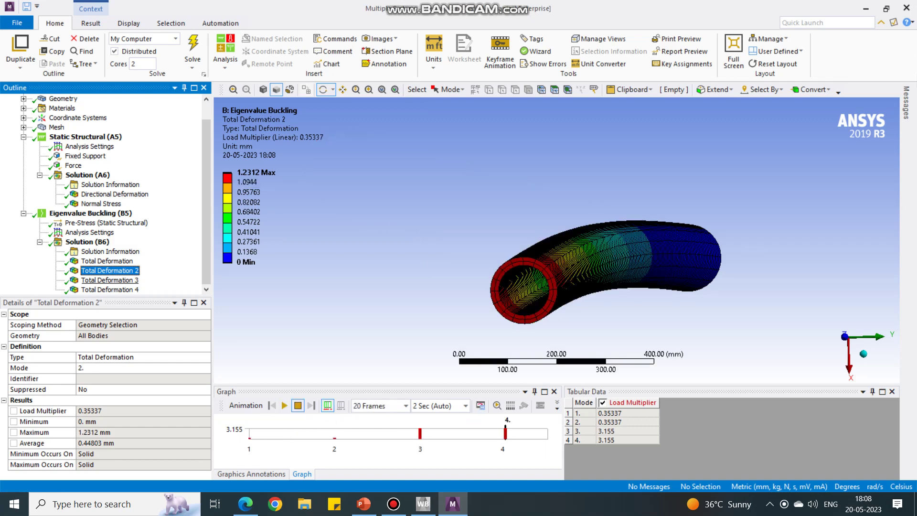
- Animate the mode 3 buckling shape in Total Deformation 3 and stop the playback
click(110, 280)
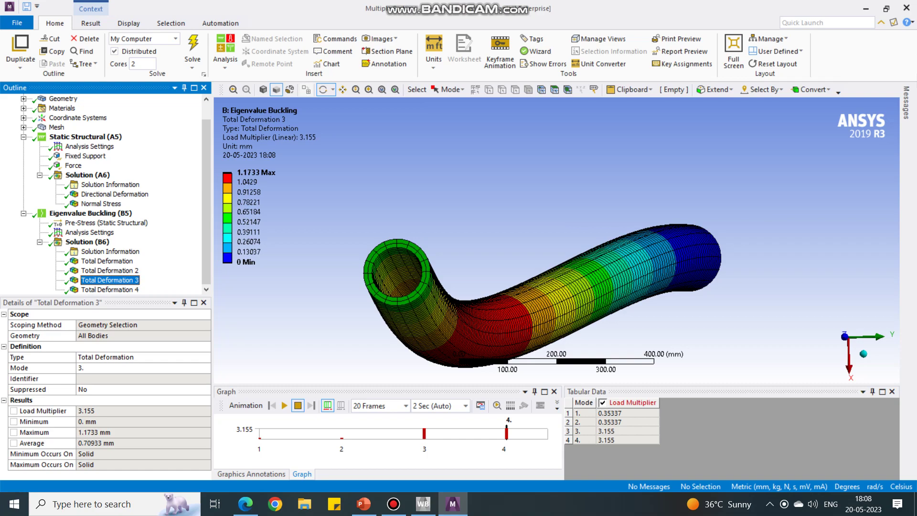
click(284, 406)
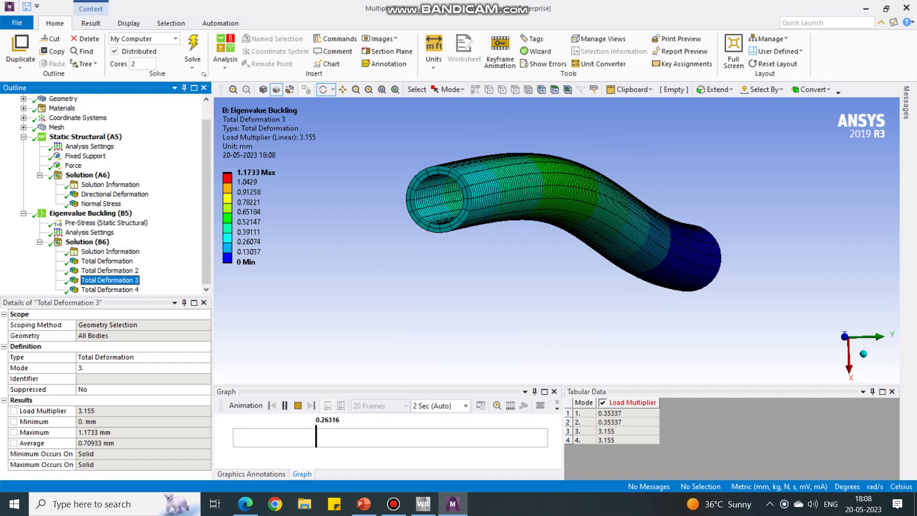
click(298, 405)
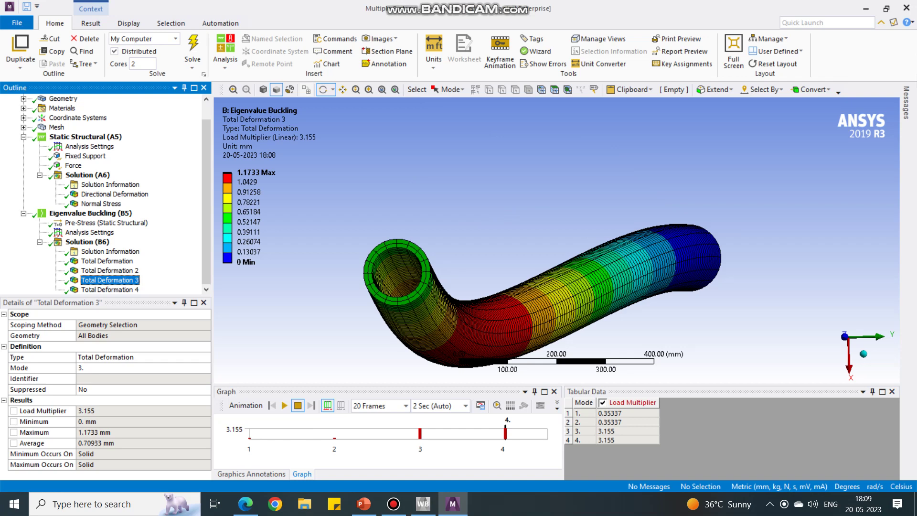
- Play the mode 4 buckling animation of Total Deformation 4, ending with the playback stopped
click(110, 290)
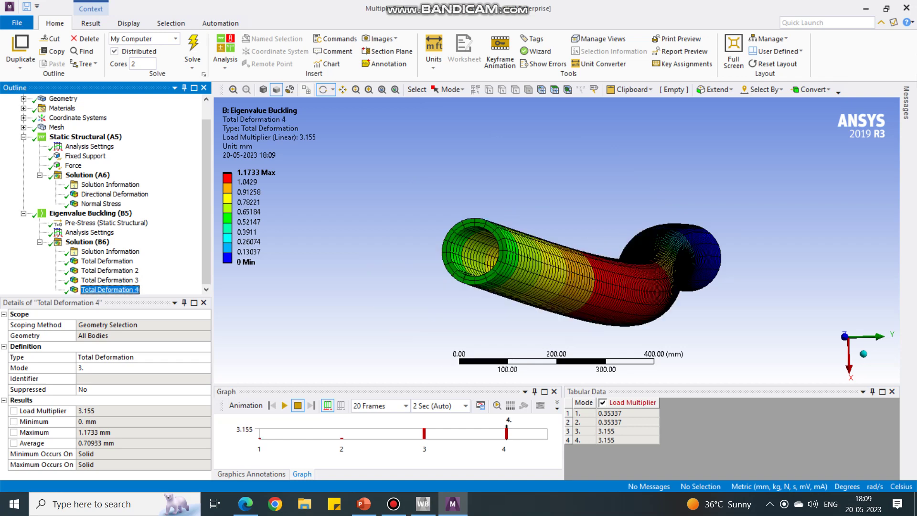
click(284, 406)
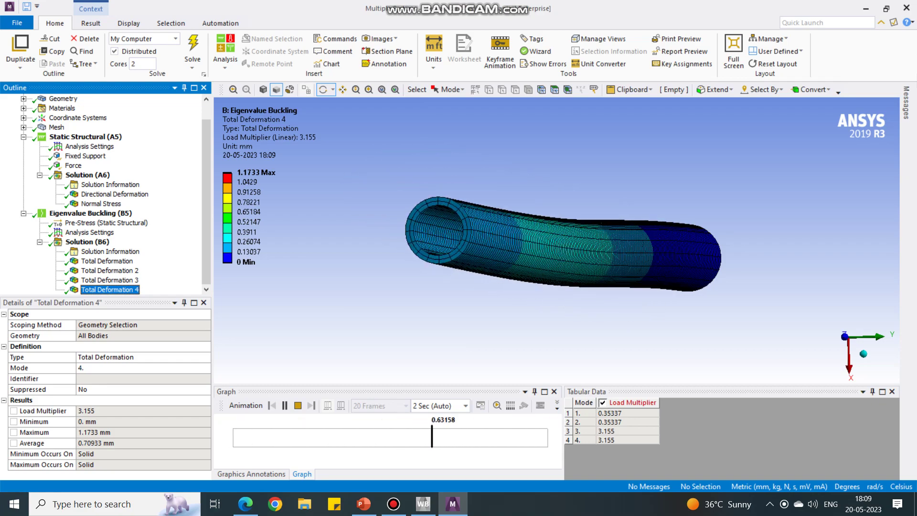
click(297, 405)
scroll(557, 240, down, 2)
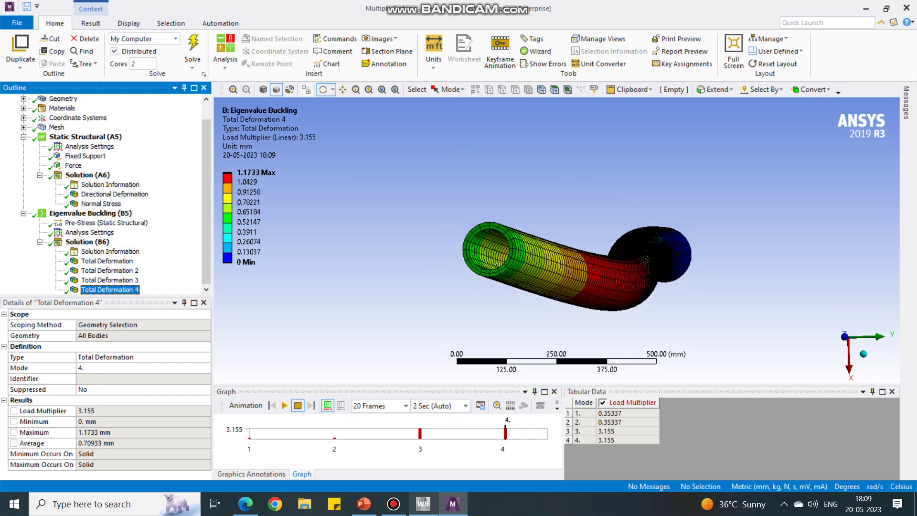
- Switch to Workbench and add a Static Structural system beside Eigenvalue Buckling, sharing its engineering data, geometry and model (B2:B4)
click(422, 504)
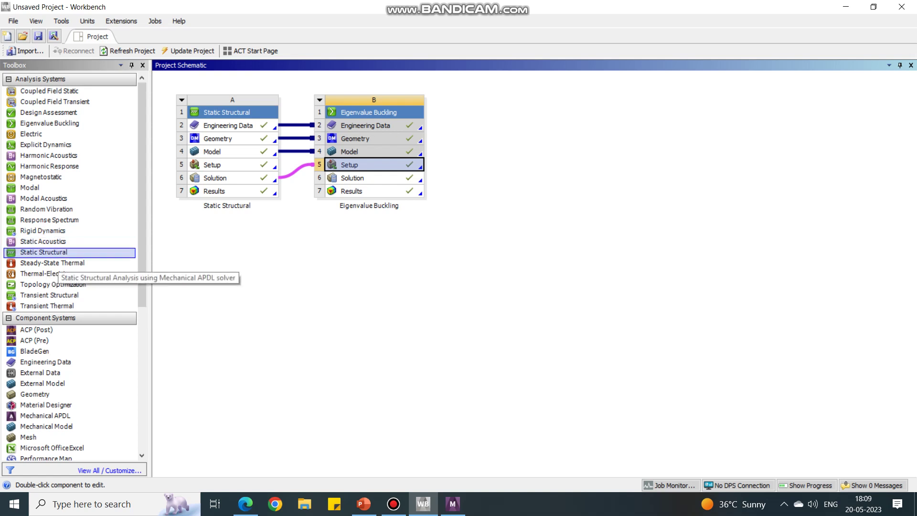
drag(58, 252, 368, 222)
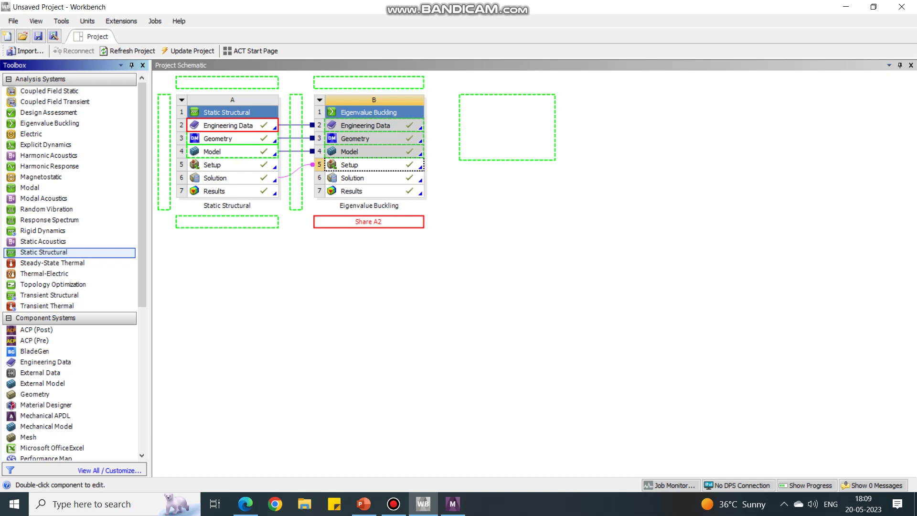
drag(228, 125, 221, 167)
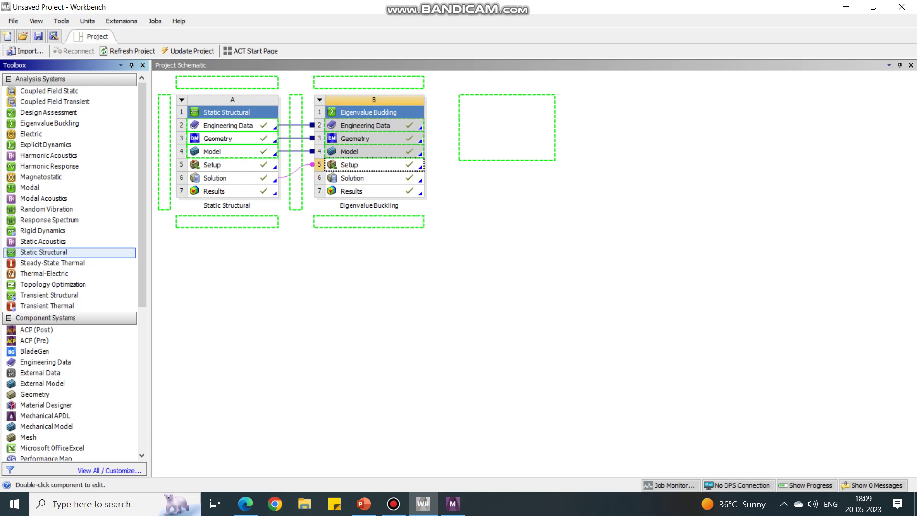
drag(372, 248, 369, 222)
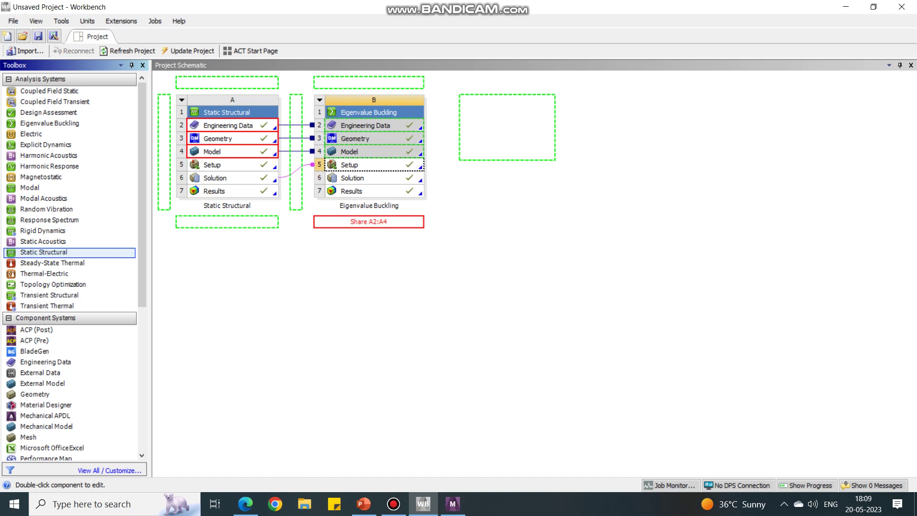
drag(368, 221, 507, 127)
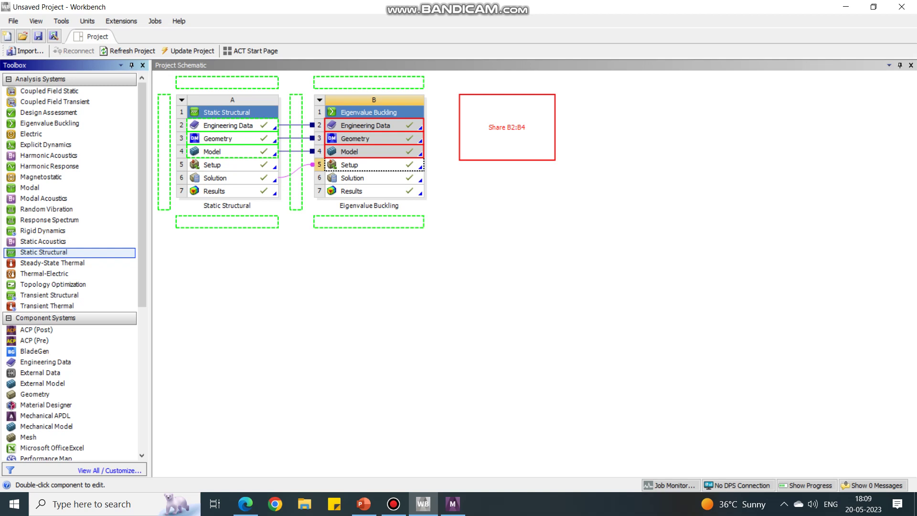
drag(352, 152, 353, 152)
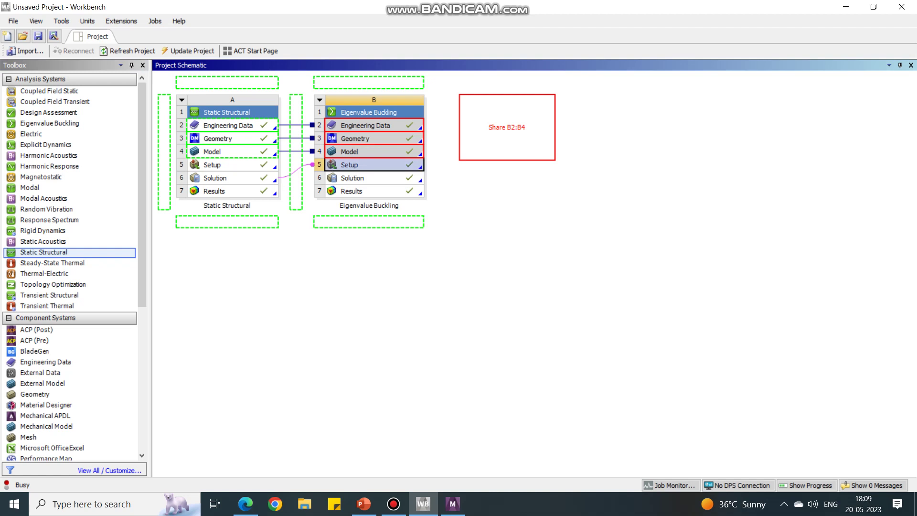
drag(507, 127, 506, 127)
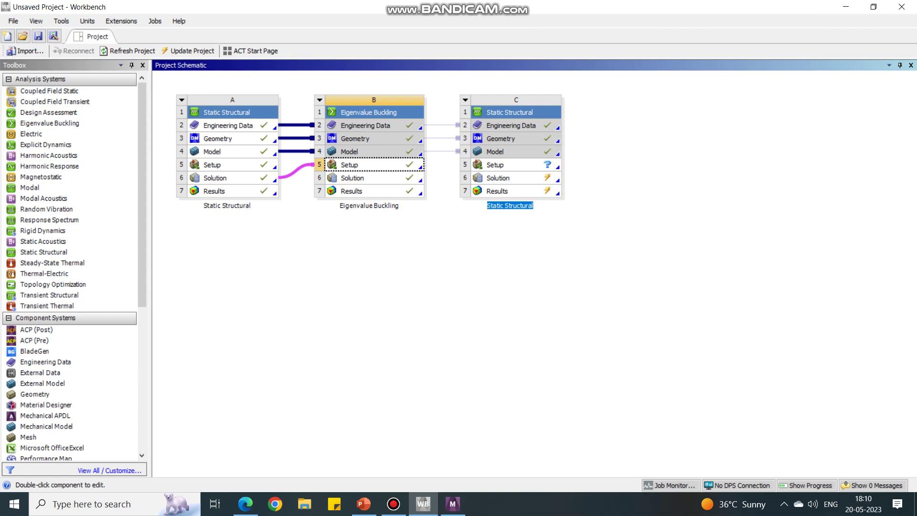
- Open the Setup of the new Static Structural system C for editing in Mechanical
click(495, 165)
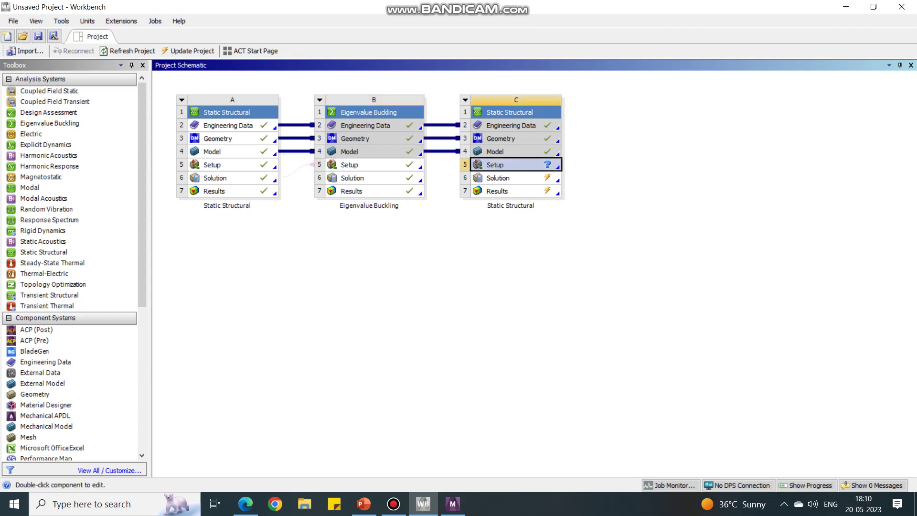
right_click(511, 165)
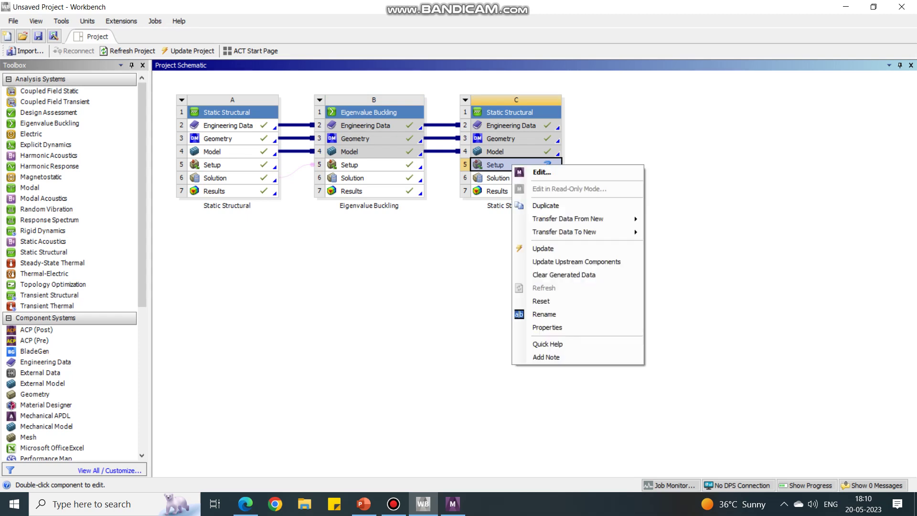
click(541, 171)
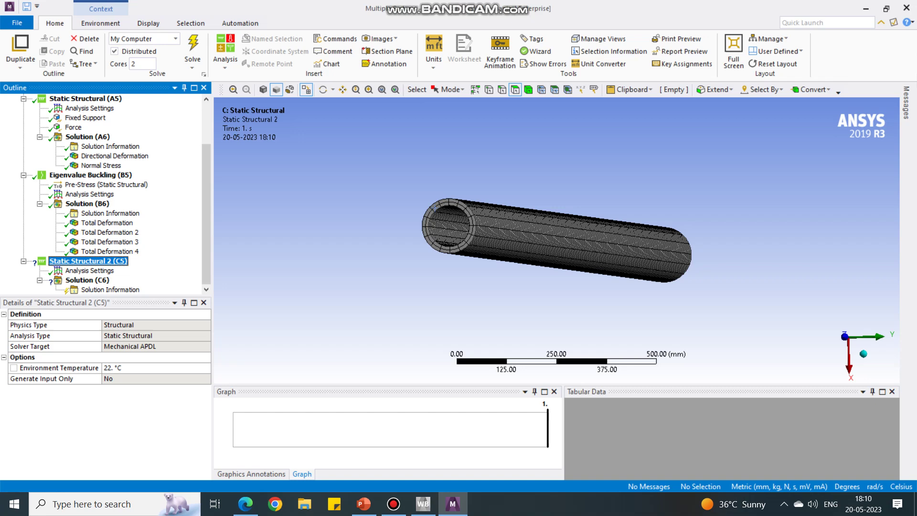
- Insert a Fixed Support in Static Structural 2 (C5) and apply it to the ring-shaped face at one end of the pipe
right_click(100, 262)
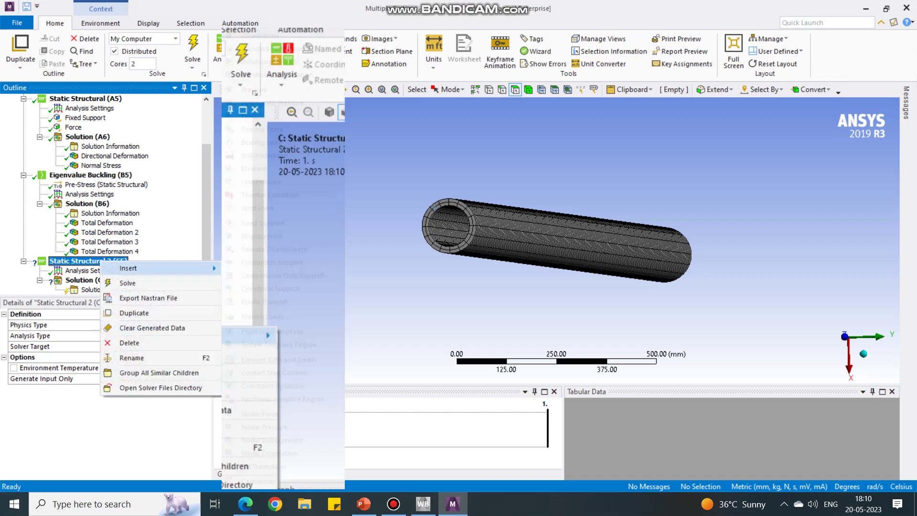
mouse_move(143, 268)
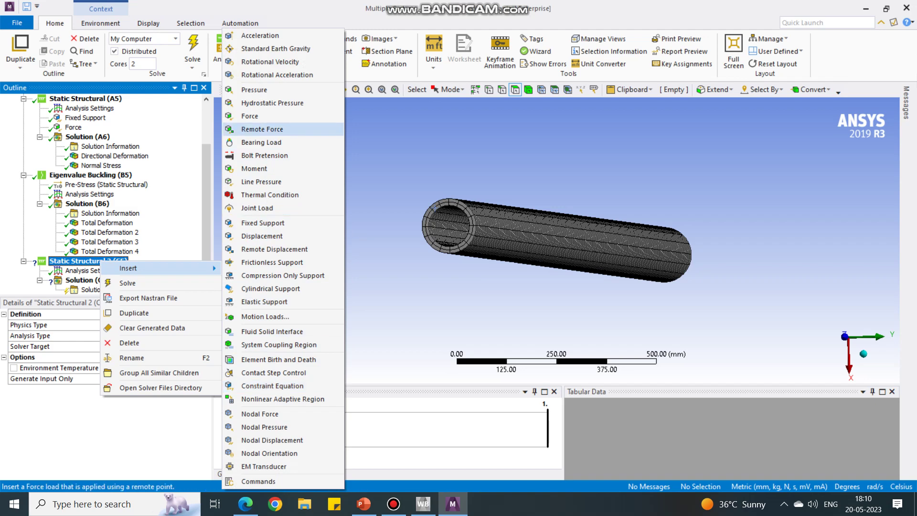
click(263, 222)
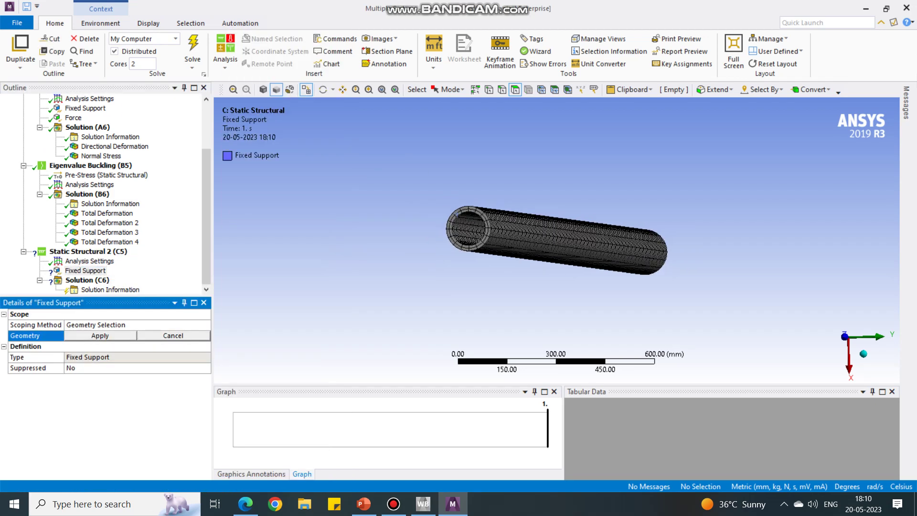
click(863, 354)
scroll(557, 241, down, 5)
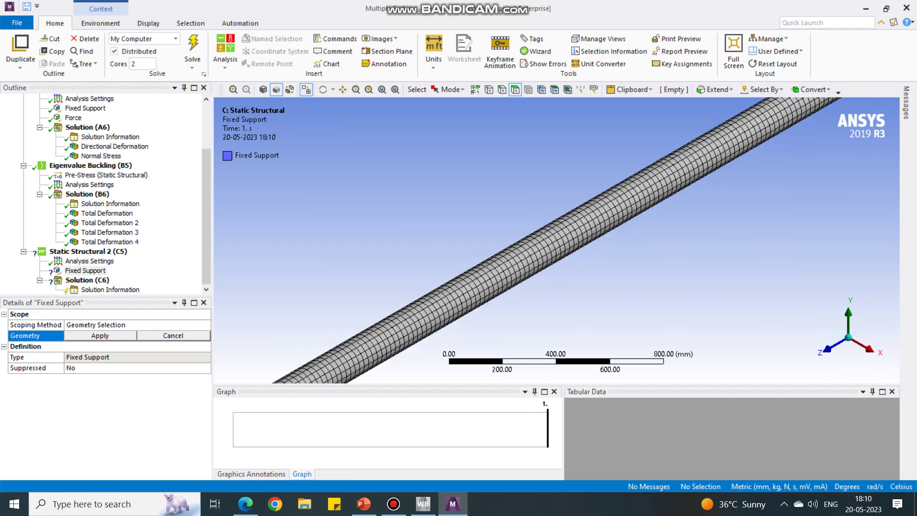
middle_drag(342, 361, 514, 253)
scroll(603, 306, up, 5)
scroll(513, 254, up, 4)
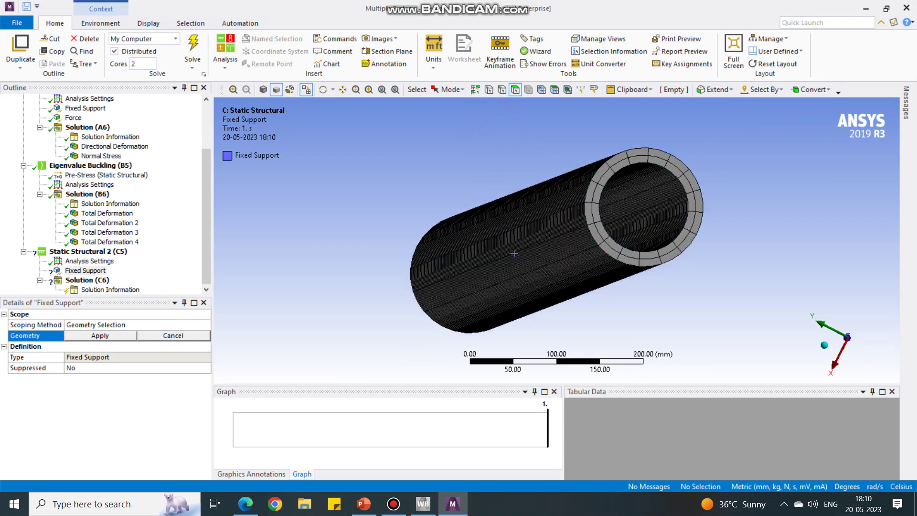
click(666, 165)
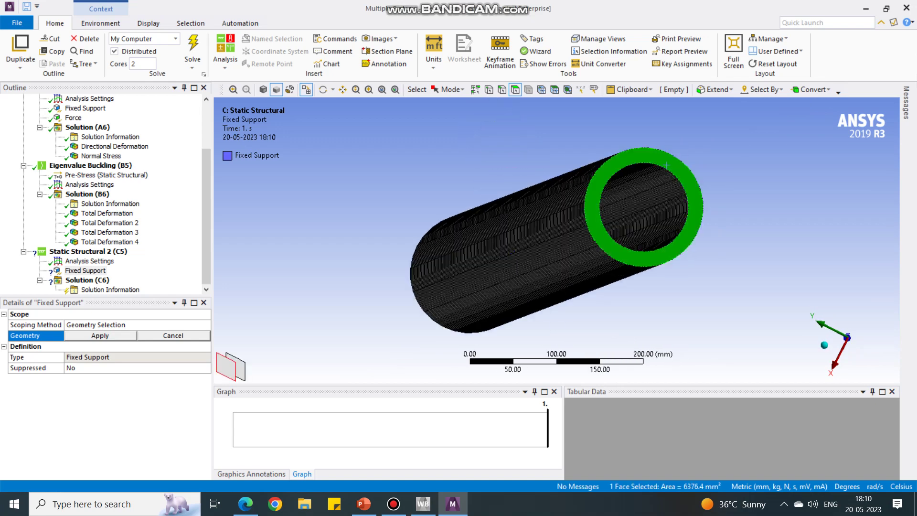
click(99, 335)
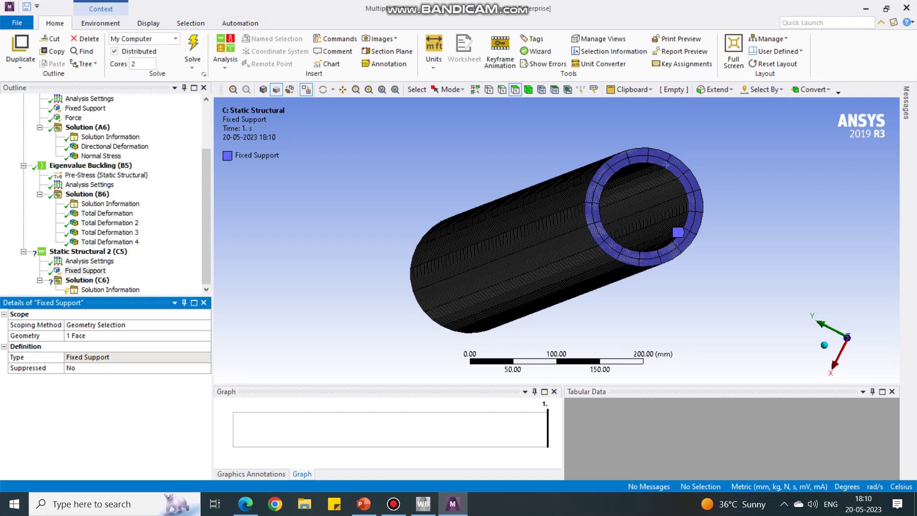
- Insert a Force in Static Structural 2 (C5) and apply it to the ring-shaped face at the pipe's end opposite the fixed support
right_click(95, 252)
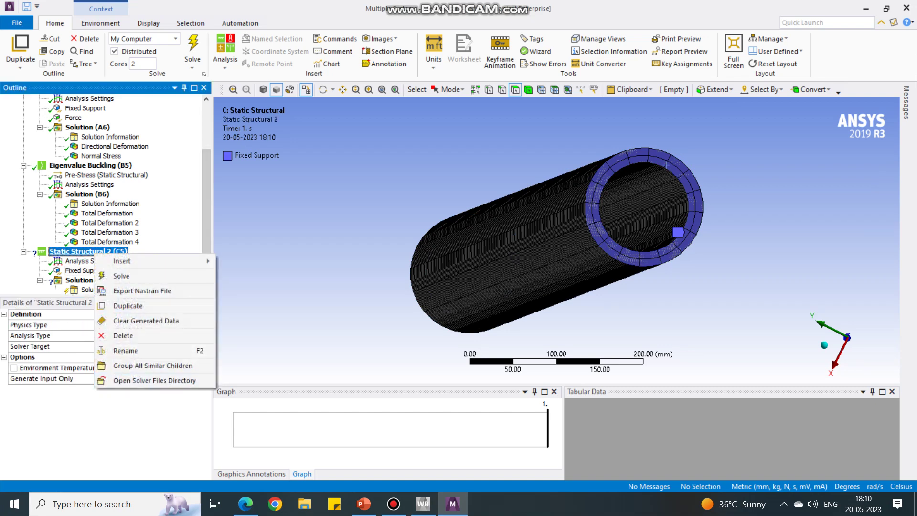
mouse_move(143, 261)
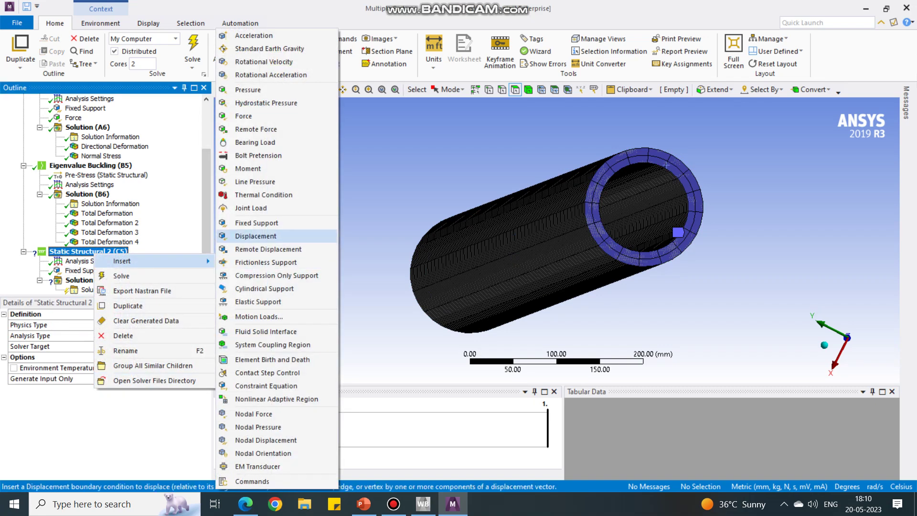
click(244, 116)
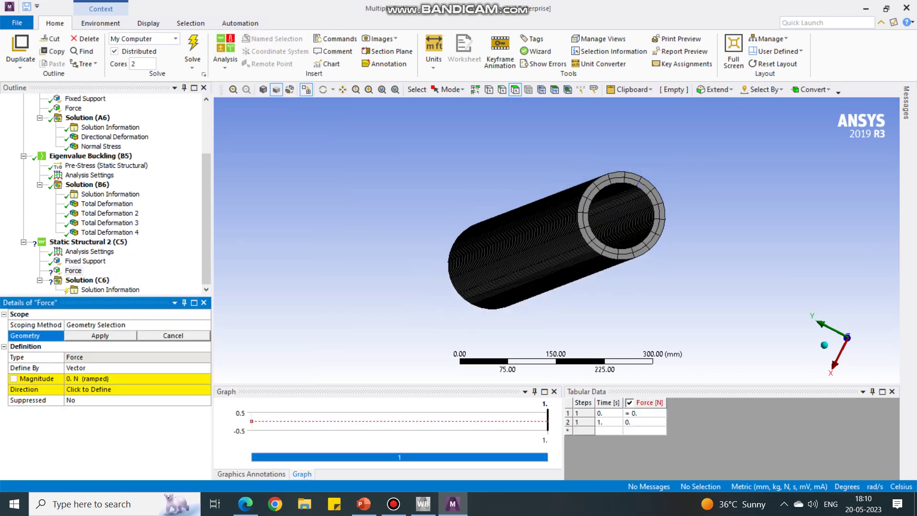
scroll(556, 240, down, 3)
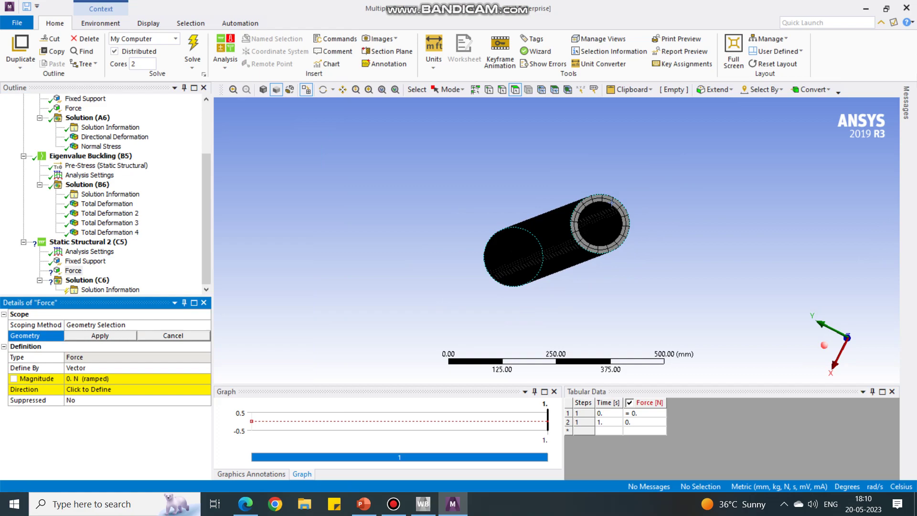
click(824, 345)
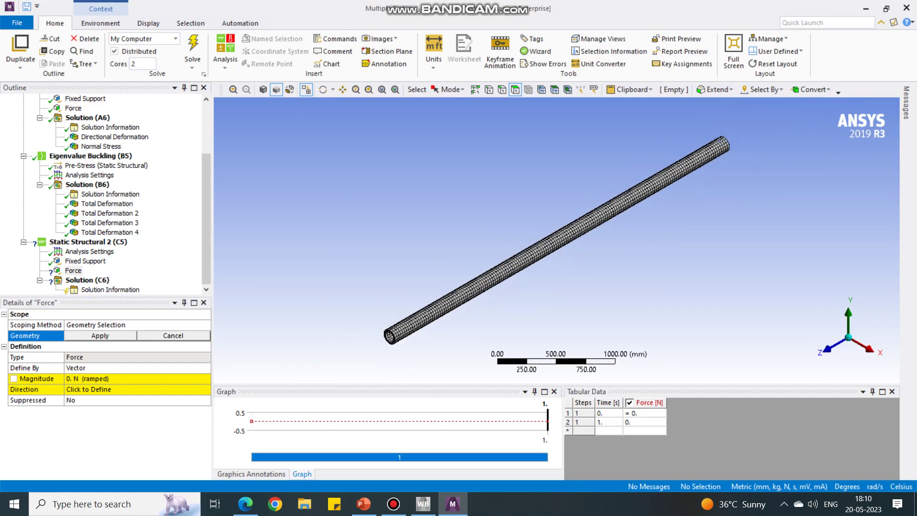
middle_drag(556, 241, 614, 189)
scroll(556, 240, up, 7)
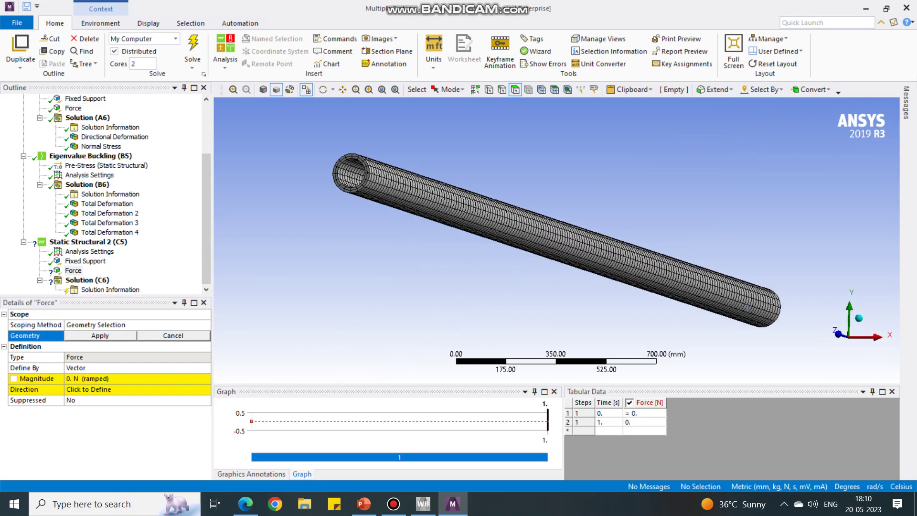
middle_drag(556, 240, 590, 250)
scroll(556, 240, up, 7)
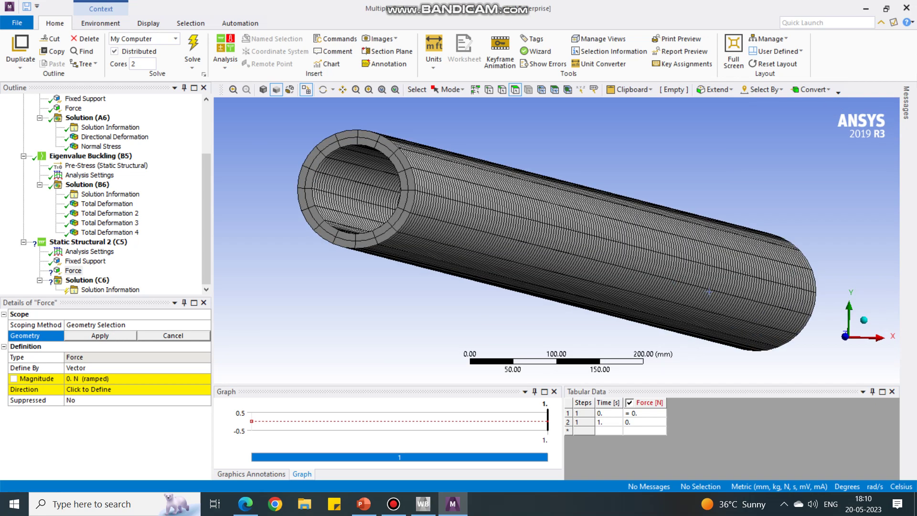
click(351, 243)
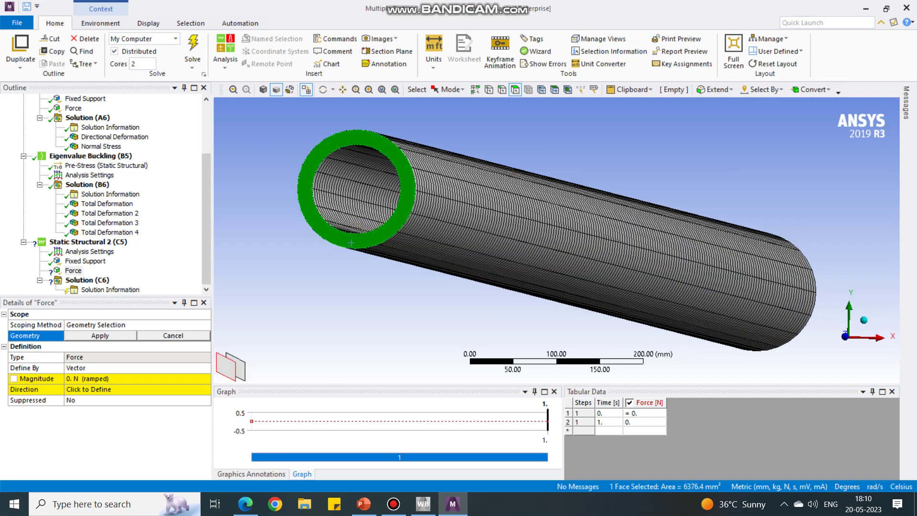
click(101, 336)
- Define the force by components and set its Z component to -1027055 N
click(105, 368)
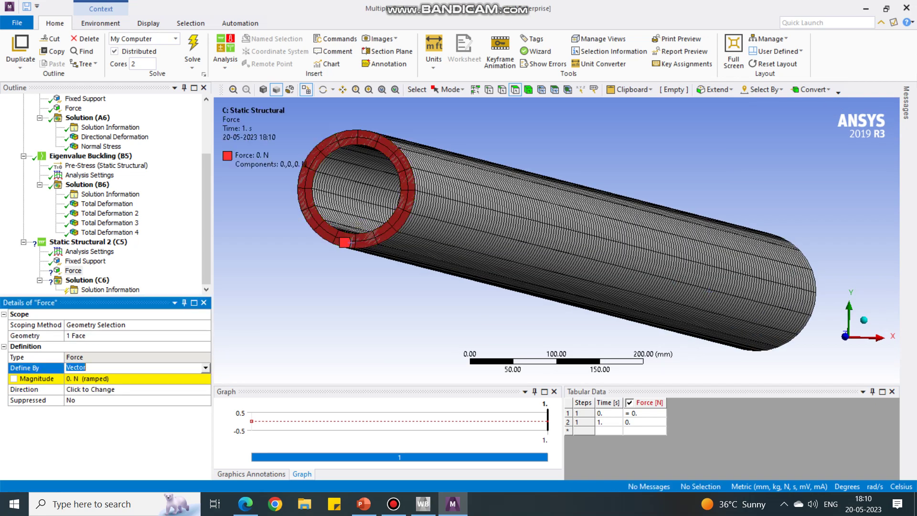
click(206, 368)
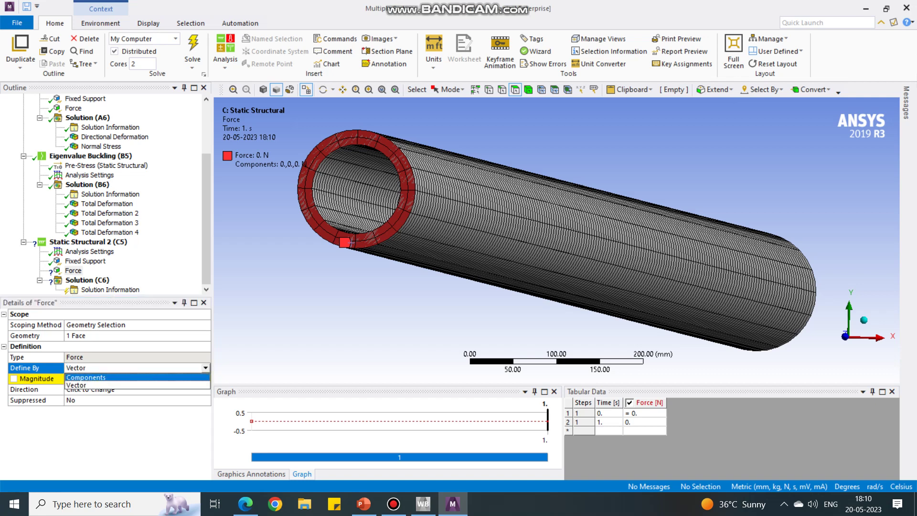
click(96, 377)
click(105, 411)
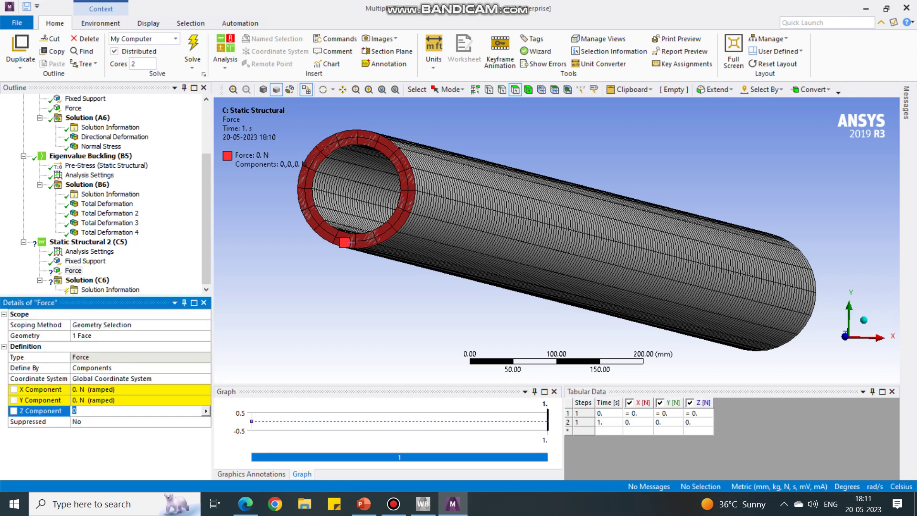
click(105, 411)
key(BackSpace)
text(-1027055)
key(Return)
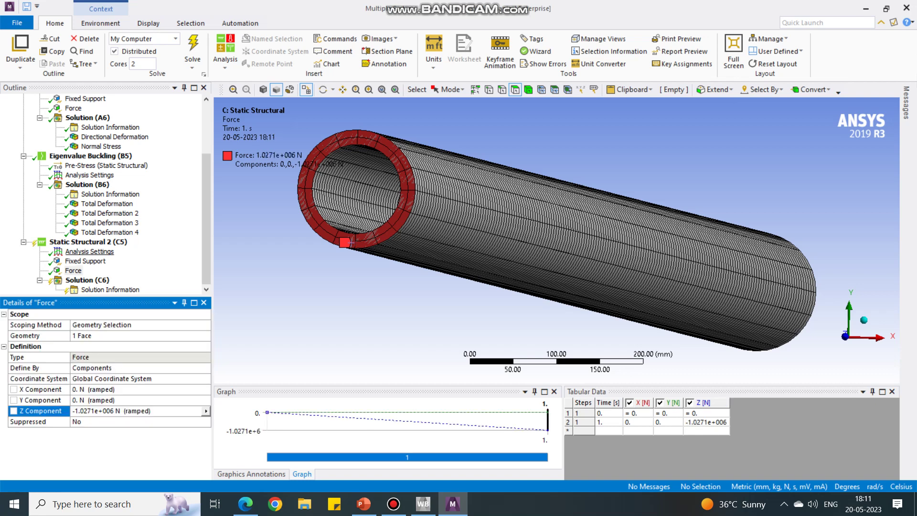
- Set the number of steps to 1000 in the Analysis Settings of Static Structural 2 (C5)
click(89, 252)
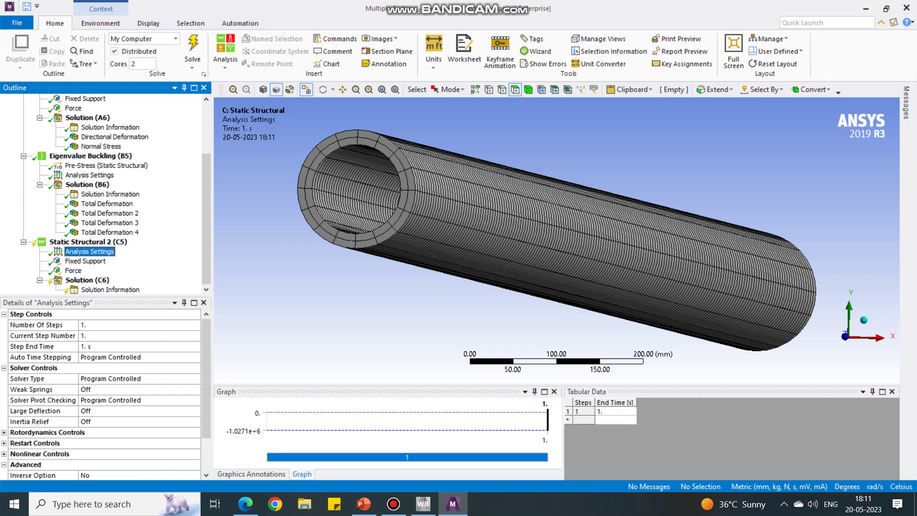
click(102, 325)
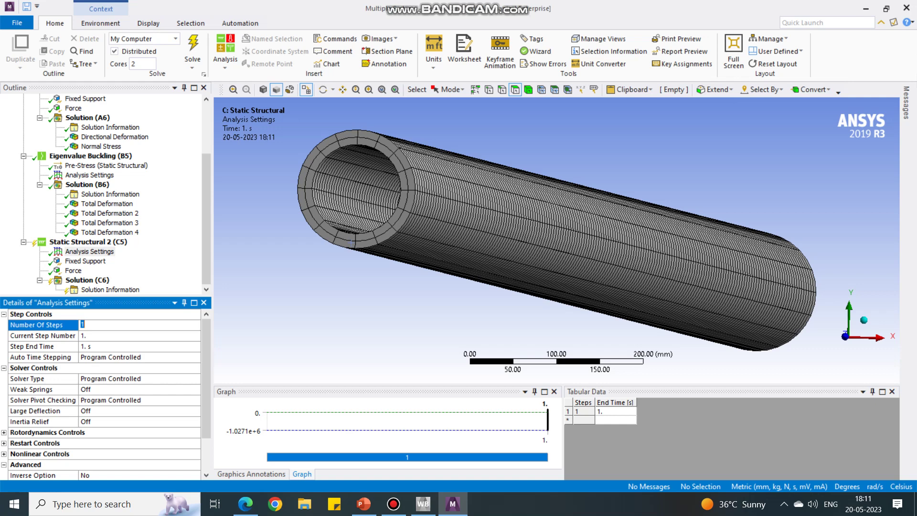
text(1000)
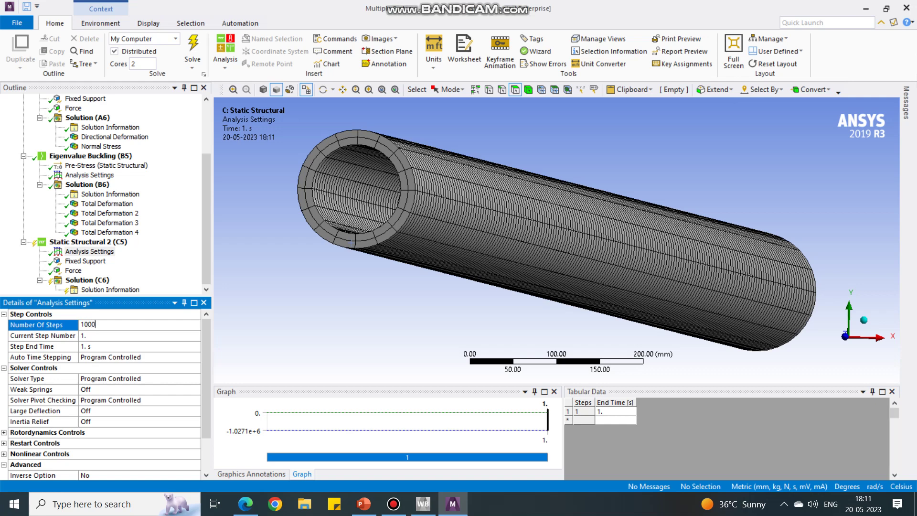
key(Return)
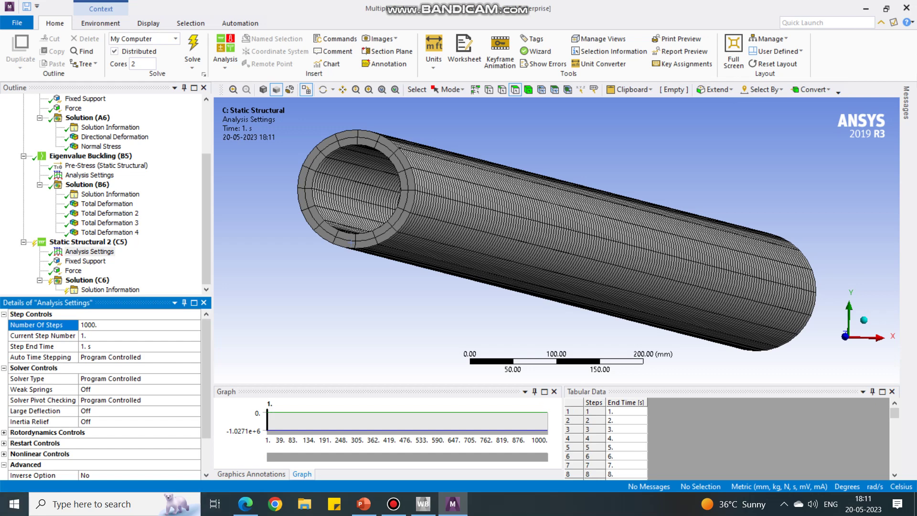
- Turn on Auto Time Stepping for the first load step and define it by Time
click(110, 336)
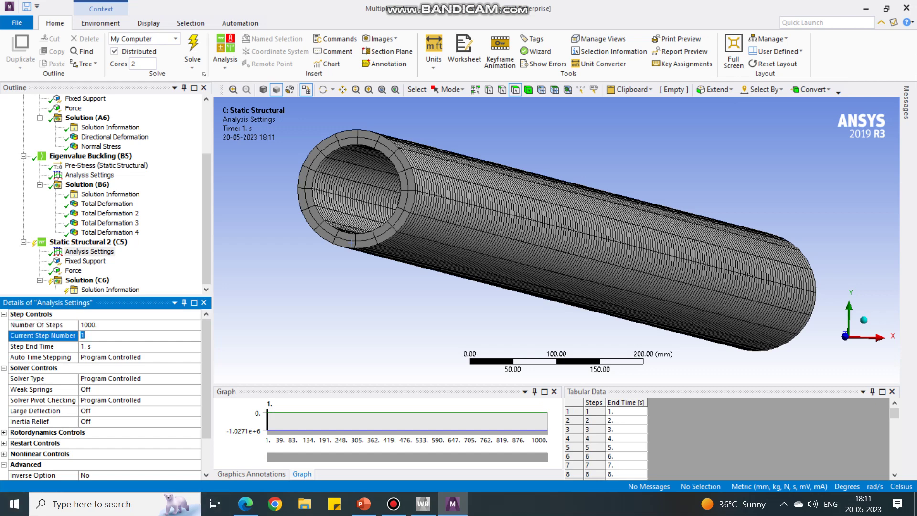
click(111, 346)
click(111, 357)
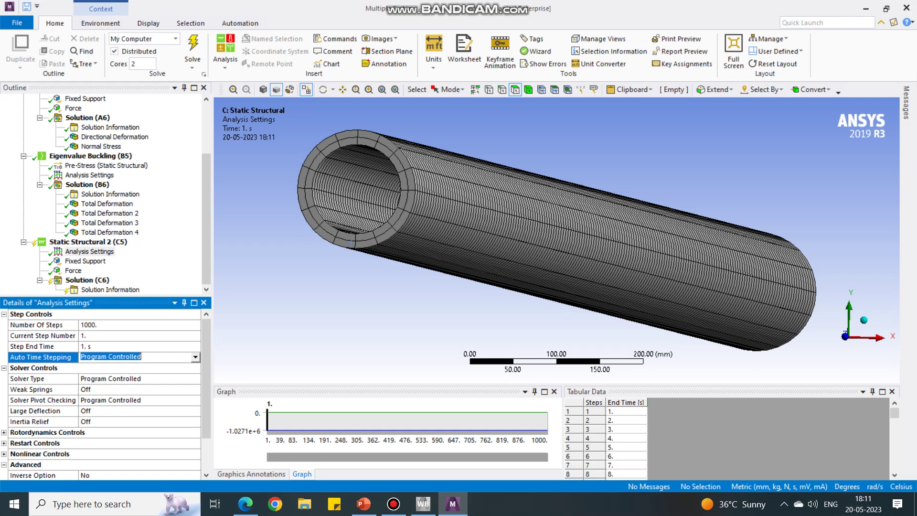
click(195, 357)
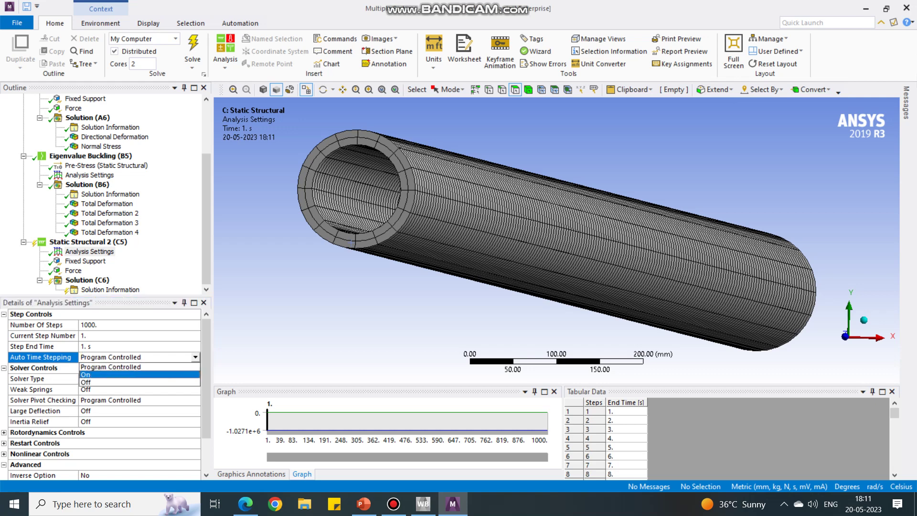
click(111, 375)
click(111, 368)
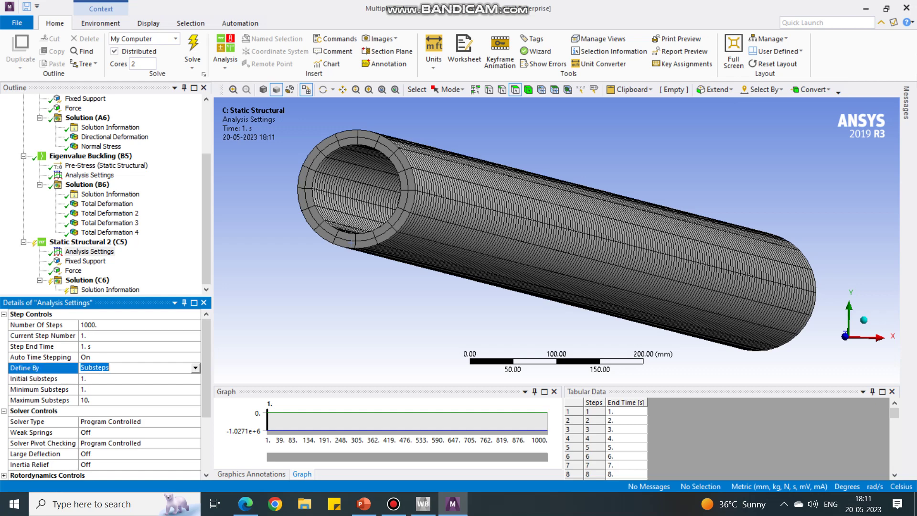
click(196, 368)
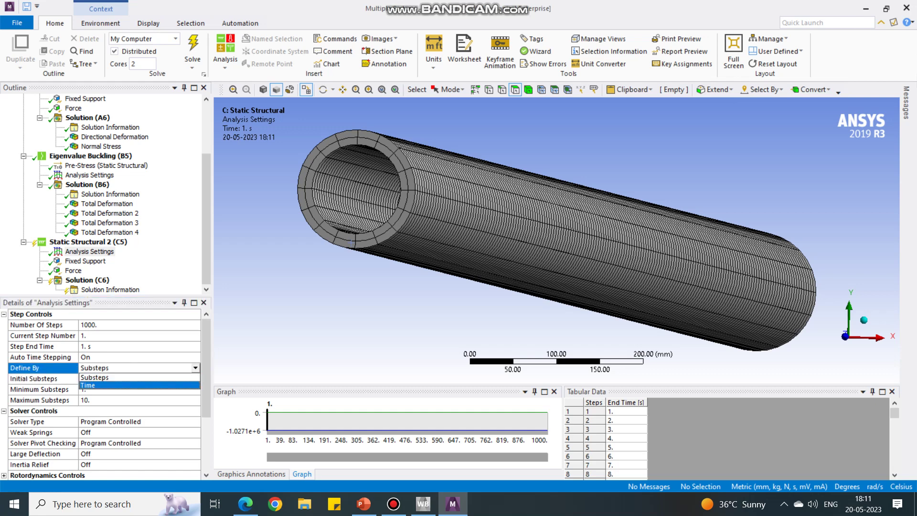
key(Return)
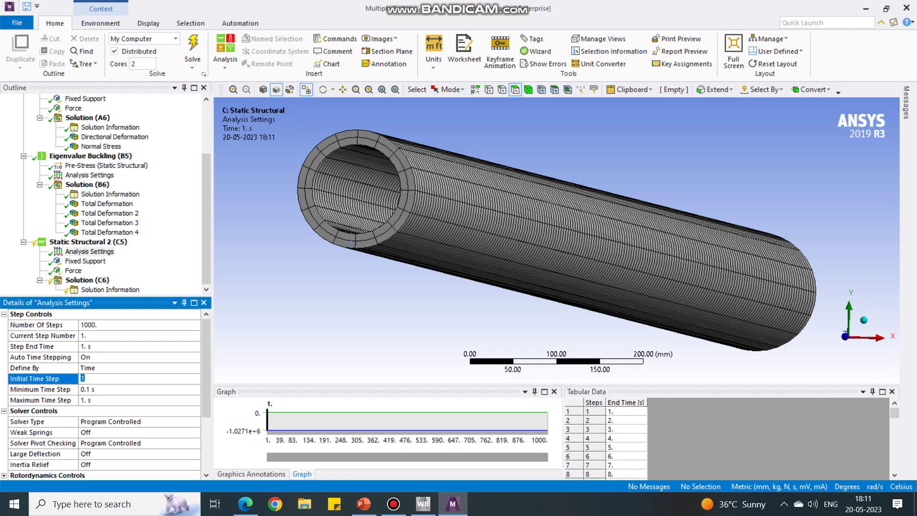
- Set the minimum time step to 5 s
key(Return)
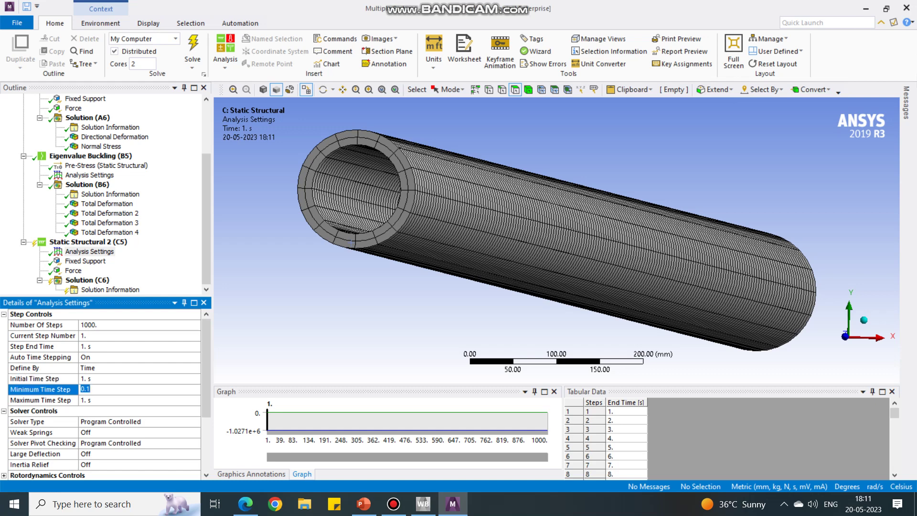
text(5)
key(Return)
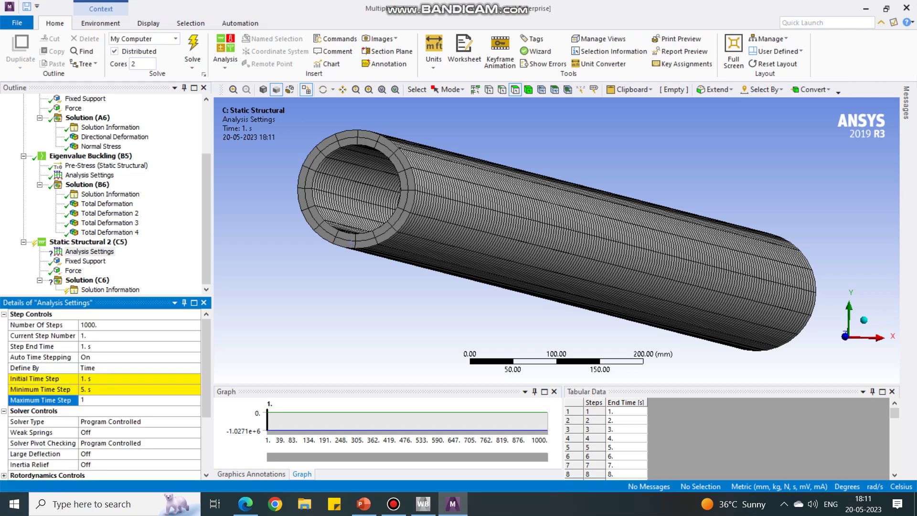
- Set the initial time step to 5 s and the minimum time step to 10 s
click(138, 379)
text(5)
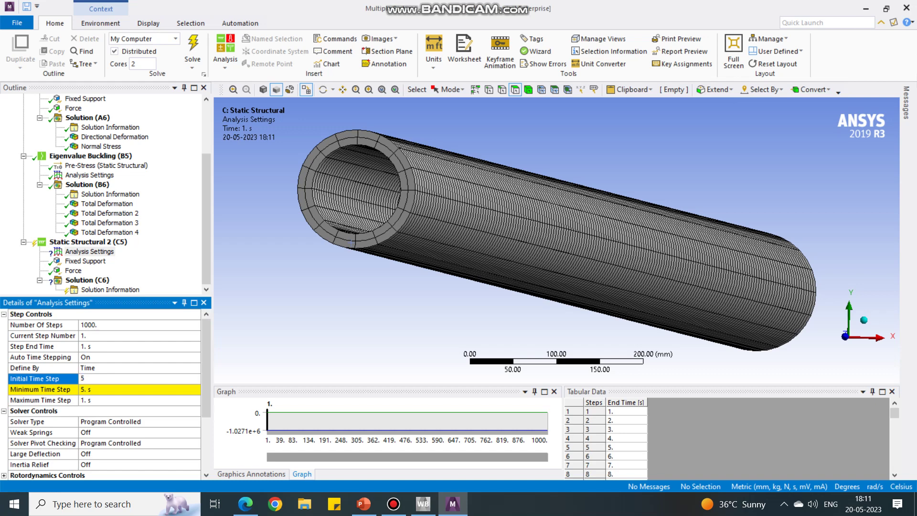
key(Return)
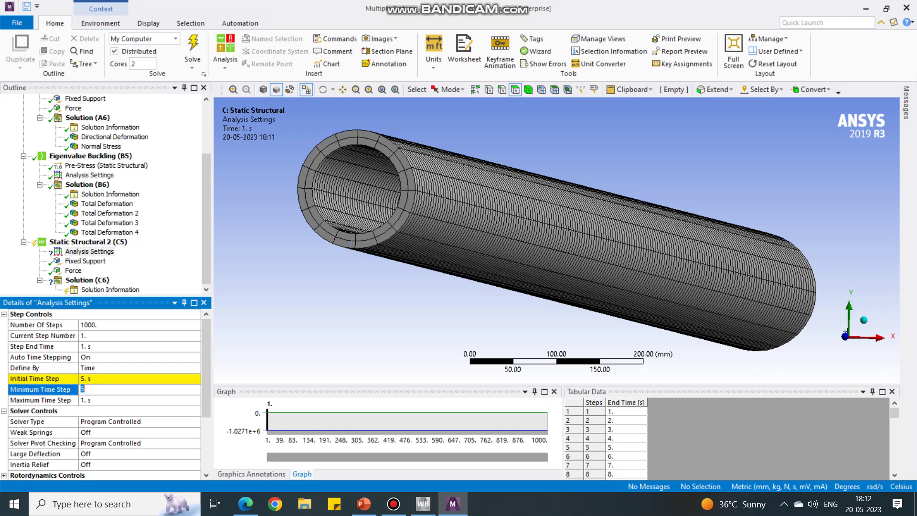
text(10)
key(Return)
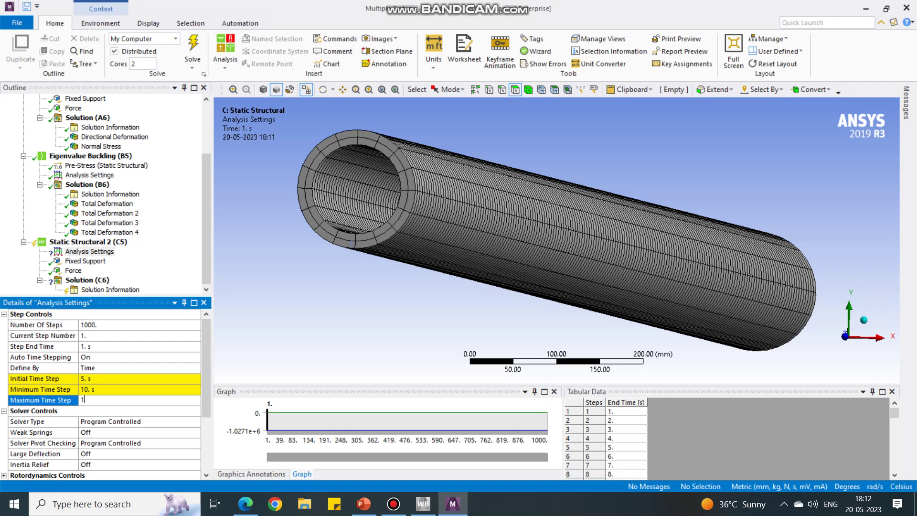
- Turn on Large Deflection in the solver controls of the Static Structural 2 analysis settings
scroll(105, 395, down, 1)
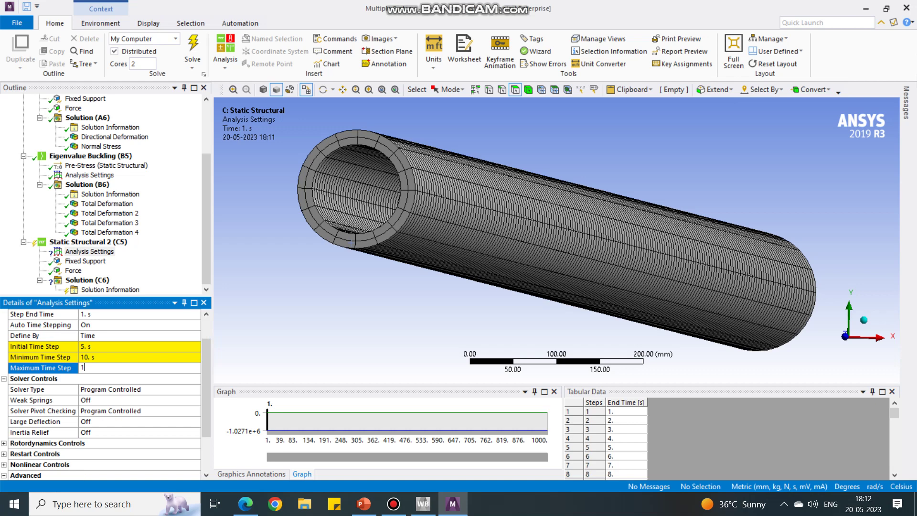
click(109, 422)
click(195, 421)
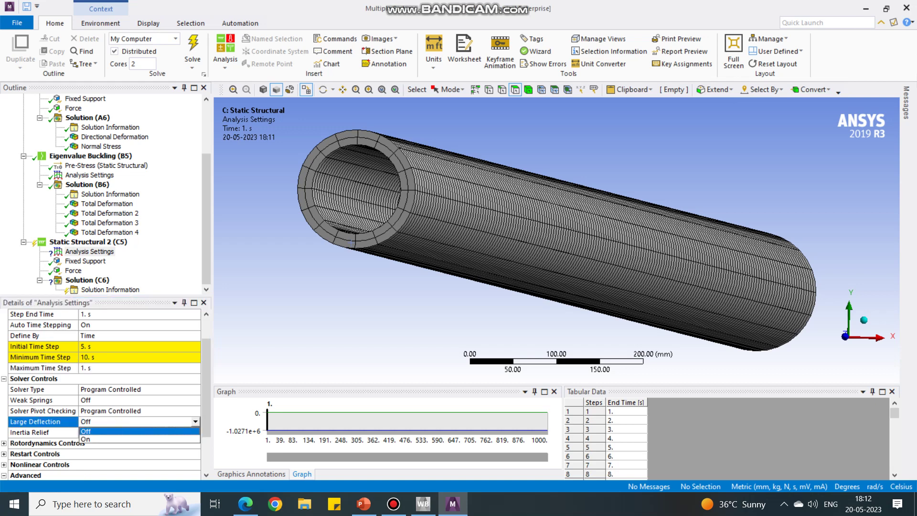
click(138, 439)
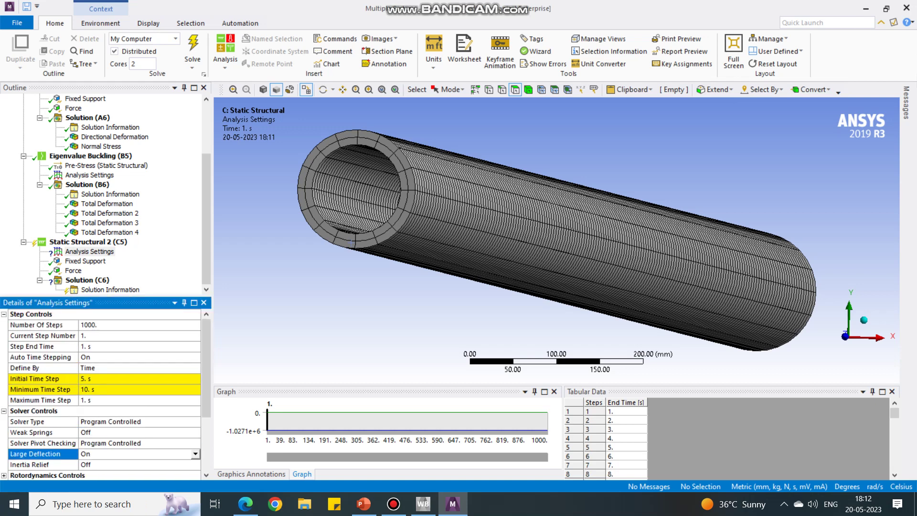
click(109, 401)
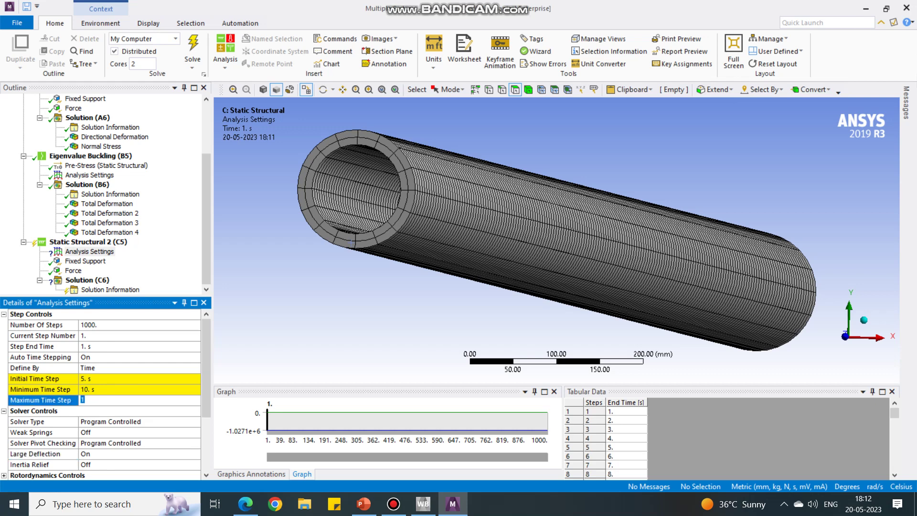
key(Return)
- Insert a Total Deformation result under Solution (C6) of Static Structural 2
click(88, 281)
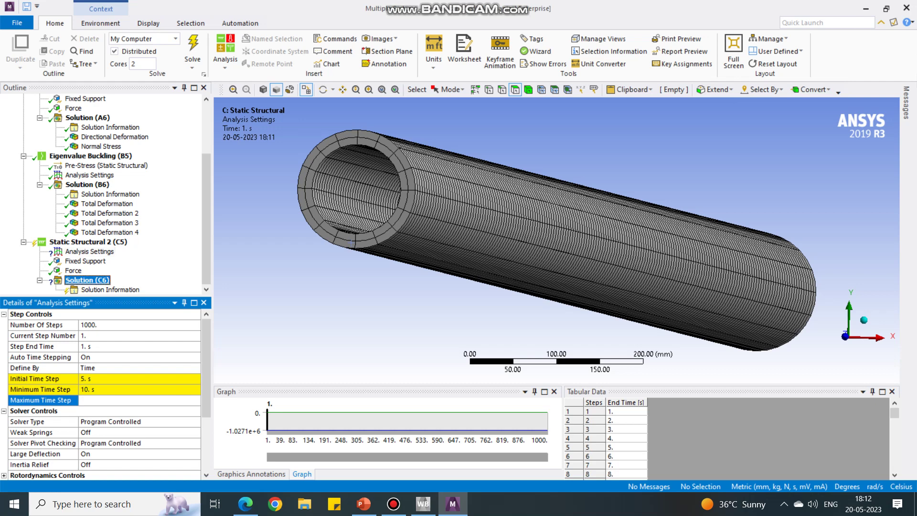
right_click(90, 281)
mouse_move(144, 285)
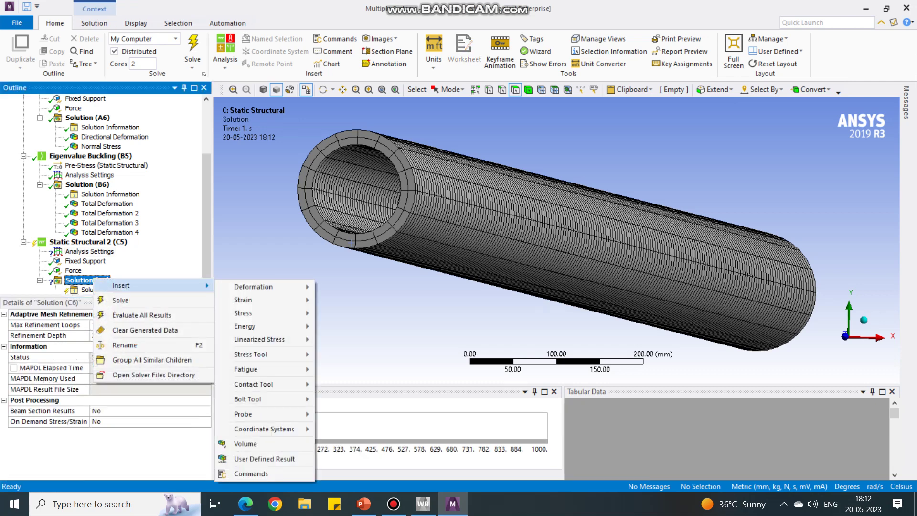
mouse_move(267, 287)
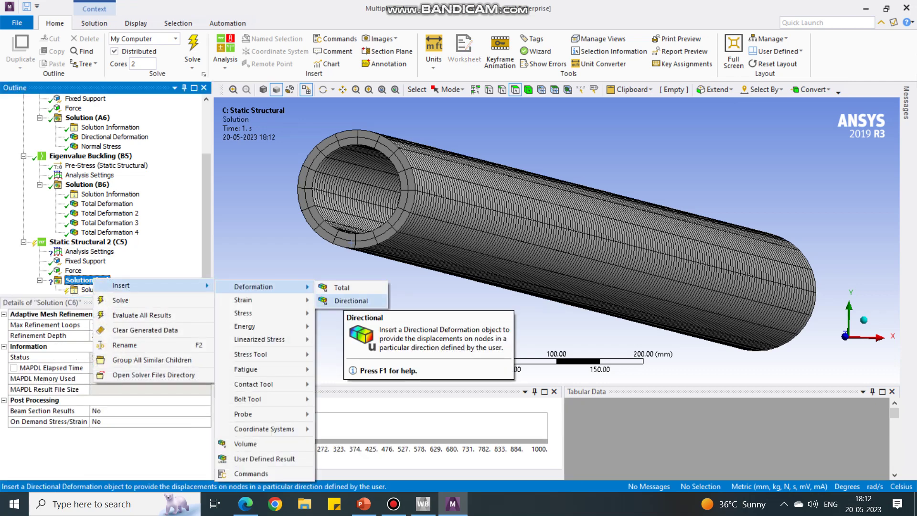
click(341, 287)
right_click(91, 271)
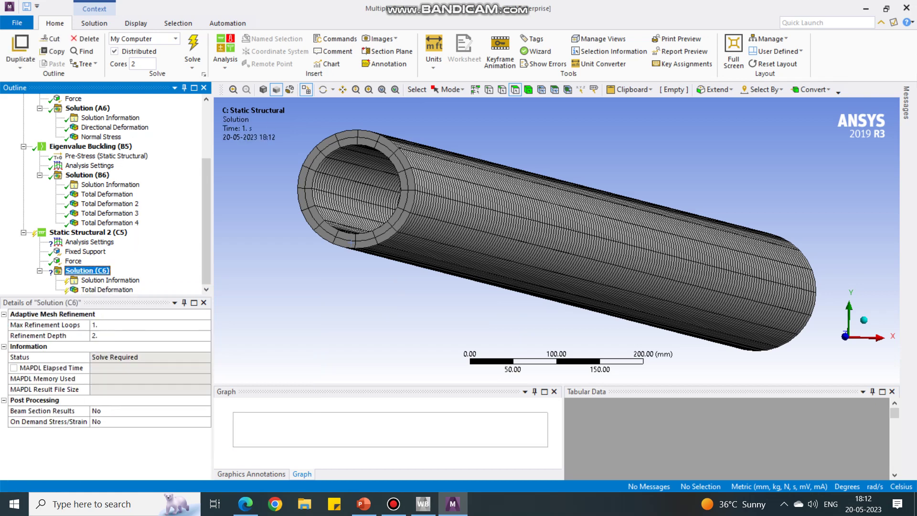
- Insert a Normal Stress result under Solution (C6) of Static Structural 2 and set its orientation to Z Axis
mouse_move(143, 278)
mouse_move(253, 291)
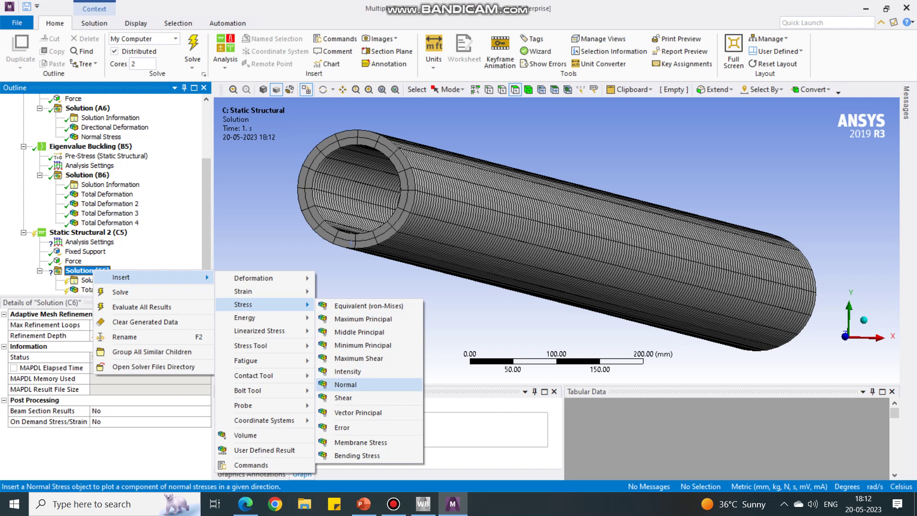
click(346, 385)
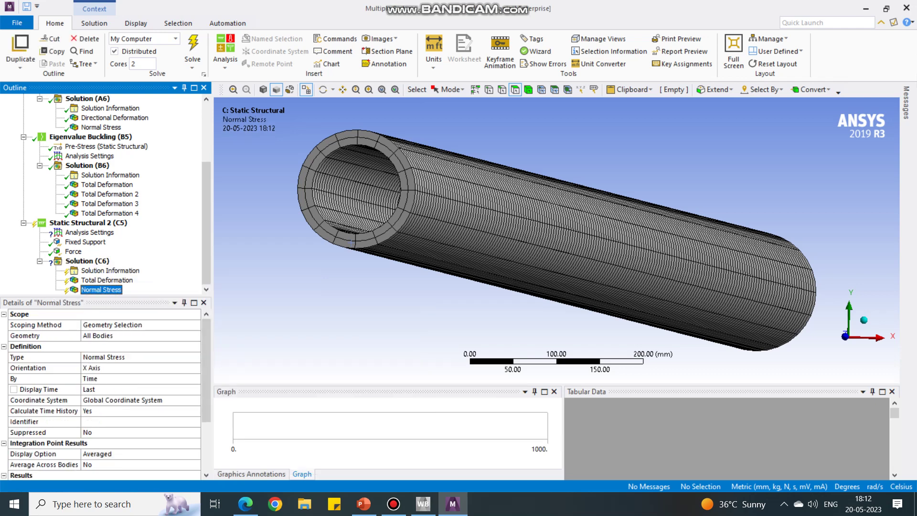
click(143, 368)
click(195, 368)
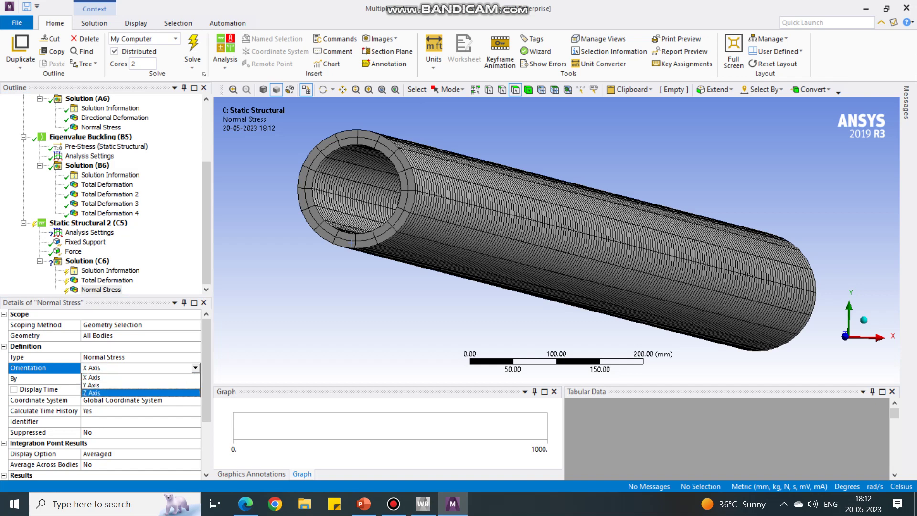
click(140, 392)
click(101, 290)
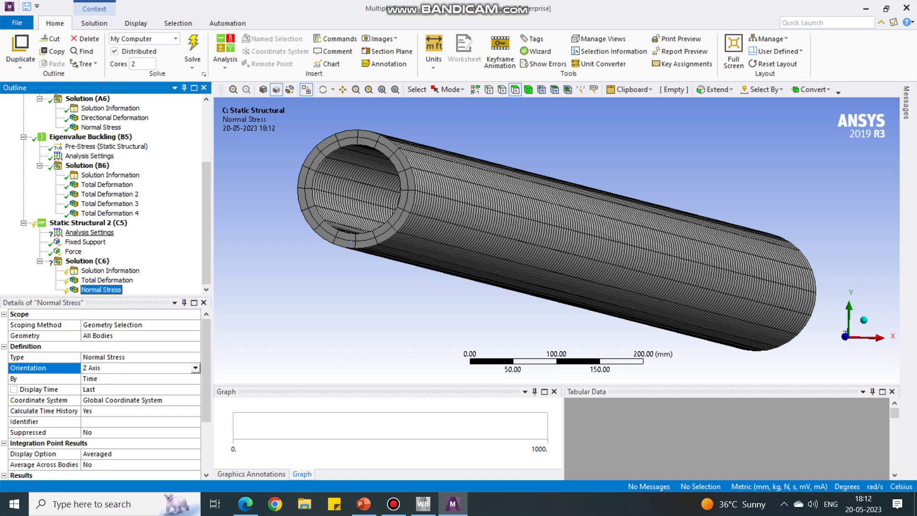
- Switch to the lab manual PDF in Edge and look up the example analysis settings for the nonlinear static structural analysis
click(245, 504)
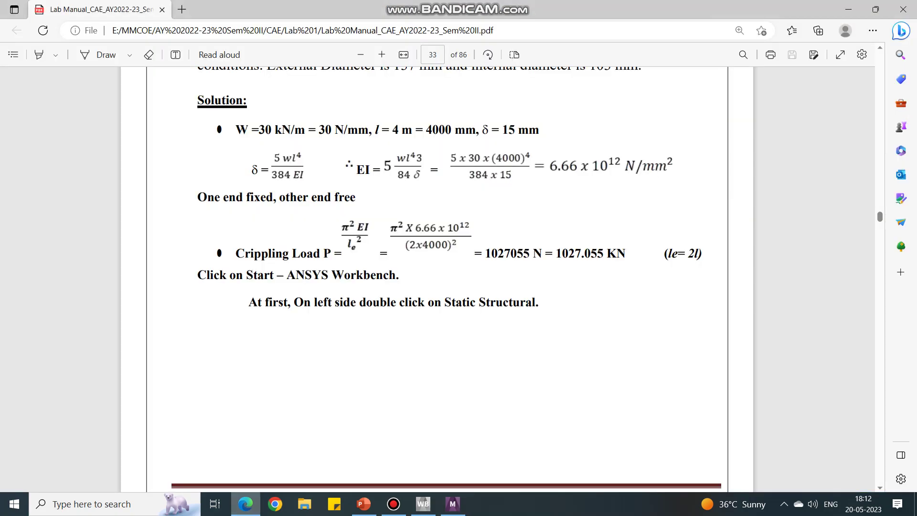
scroll(437, 280, down, 10)
scroll(437, 279, down, 15)
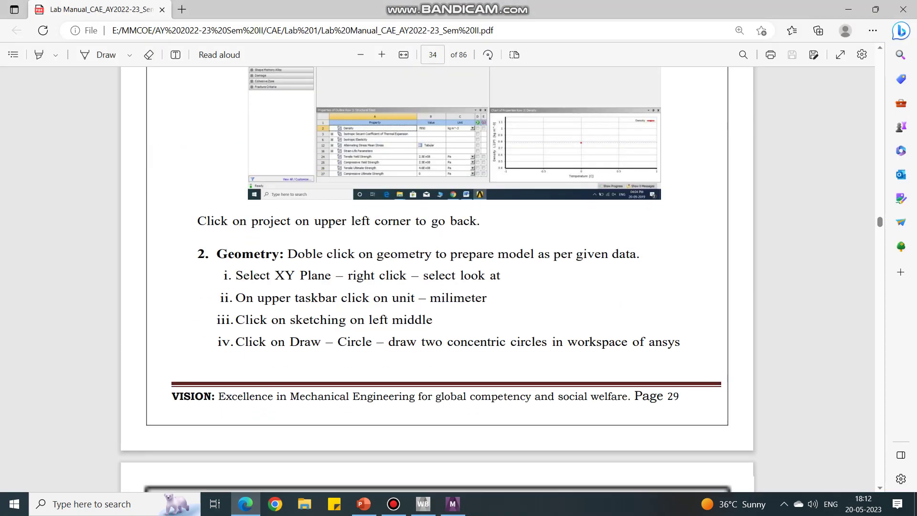
scroll(437, 279, down, 15)
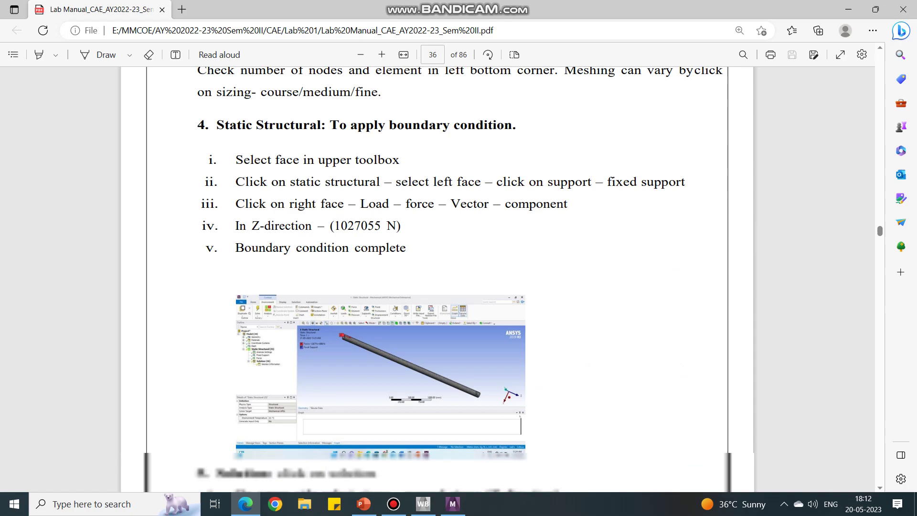
scroll(437, 279, down, 15)
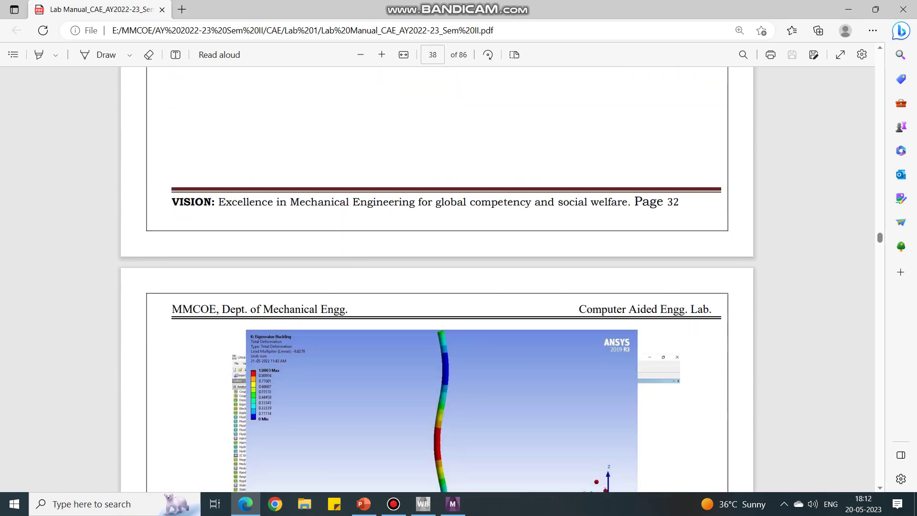
scroll(437, 279, down, 15)
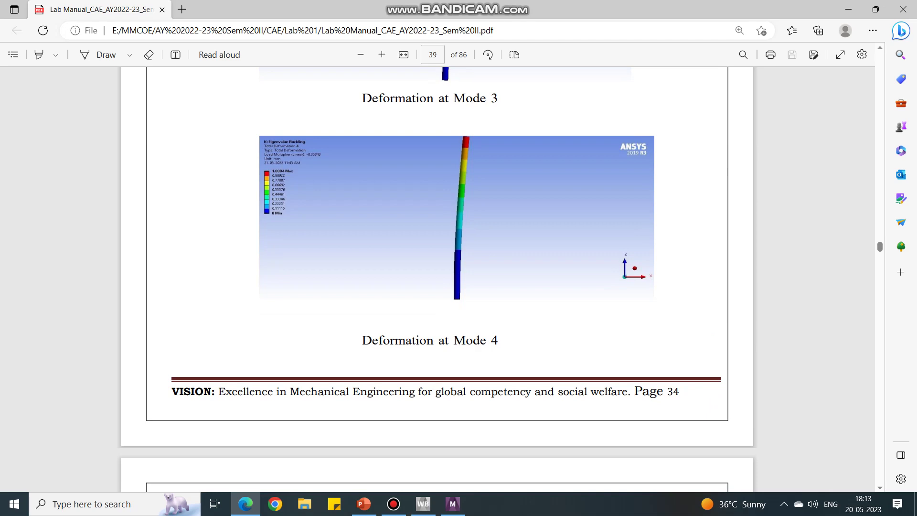
scroll(437, 280, down, 18)
scroll(437, 280, up, 5)
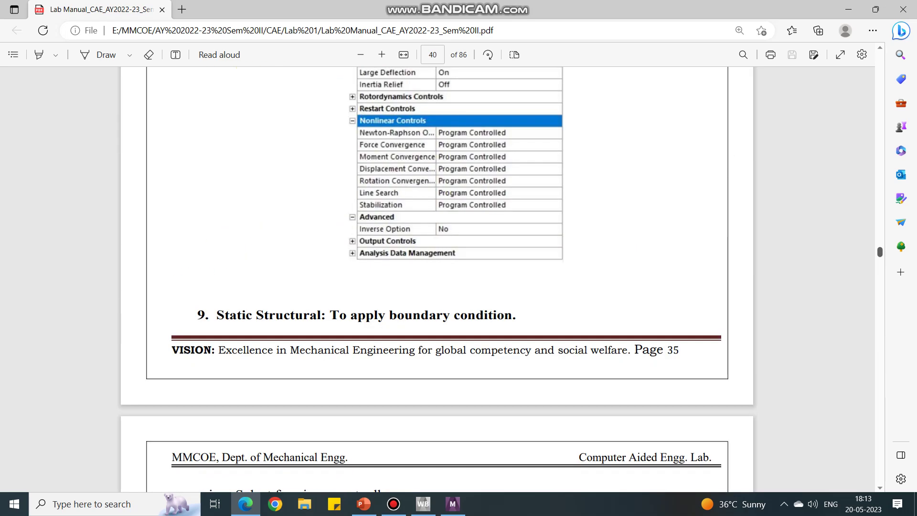
scroll(437, 279, up, 6)
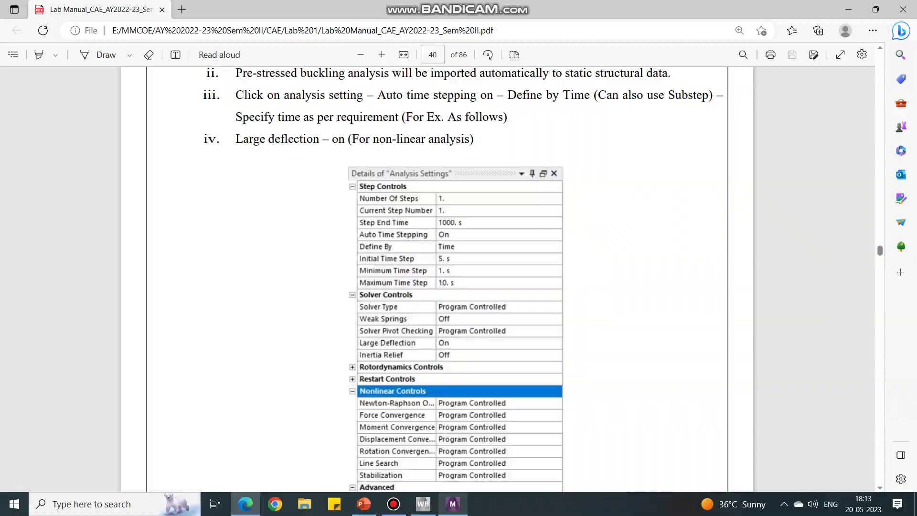
- Return to ANSYS Mechanical and set Static Structural 2's number of steps to 1 and step end time to 1000 s
click(452, 504)
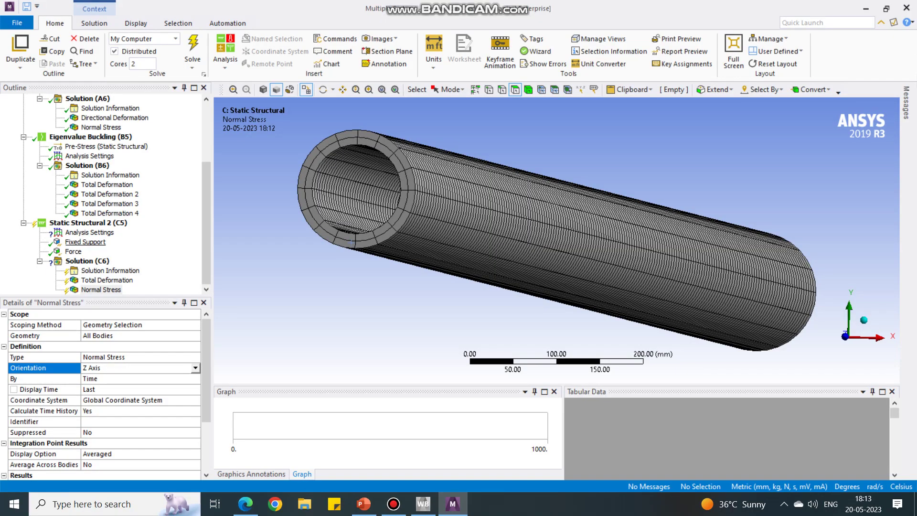
click(90, 232)
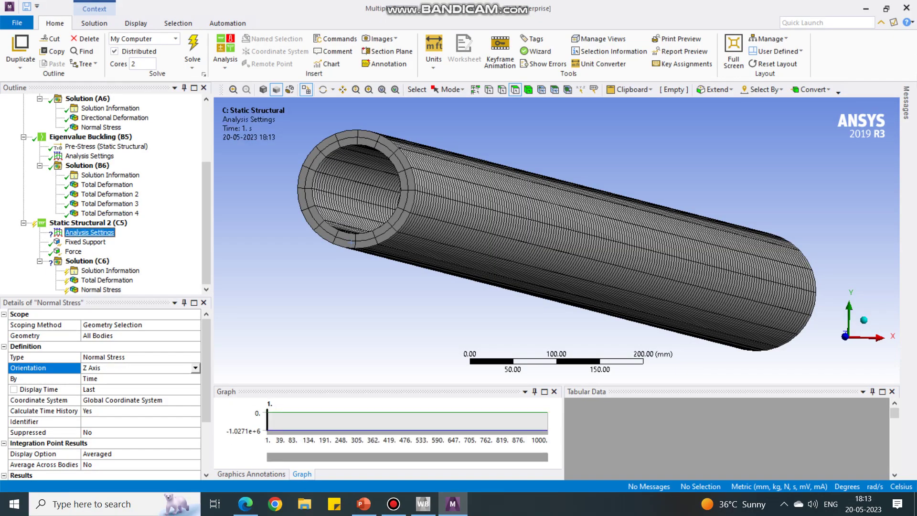
click(95, 325)
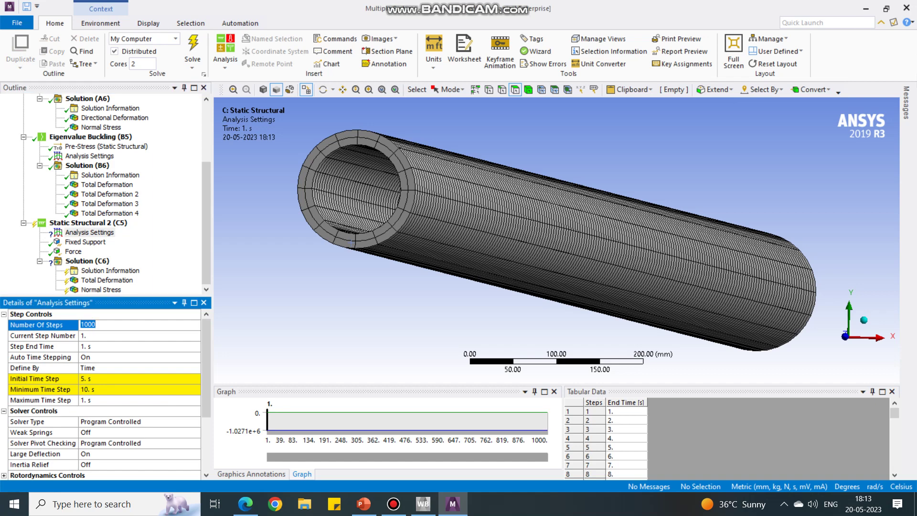
text(1)
click(95, 346)
text(1000)
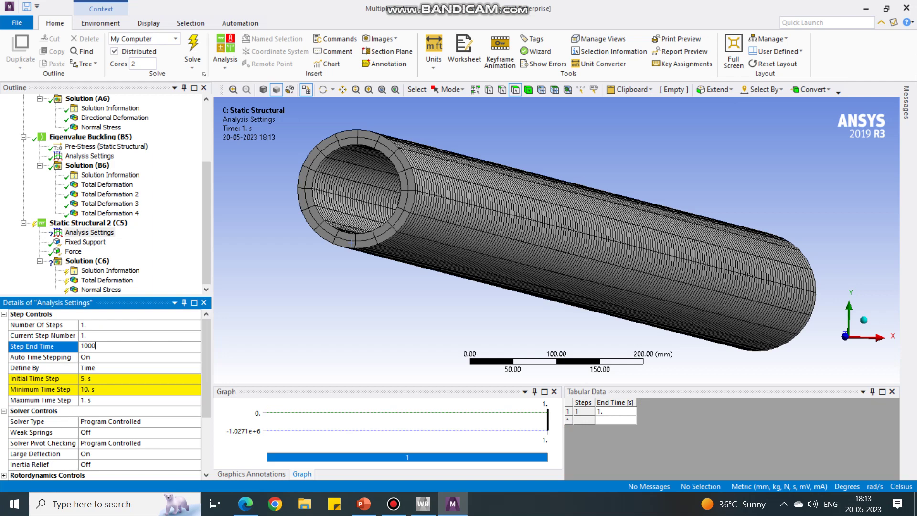
key(Return)
- Recheck the manual's example settings, and set the minimum time step to 1 s and the maximum time step to 10 s
click(245, 504)
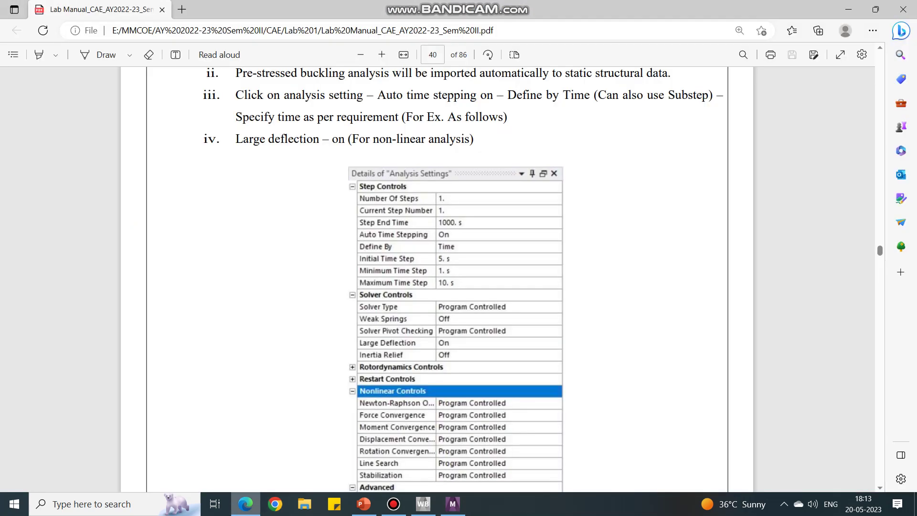
click(245, 504)
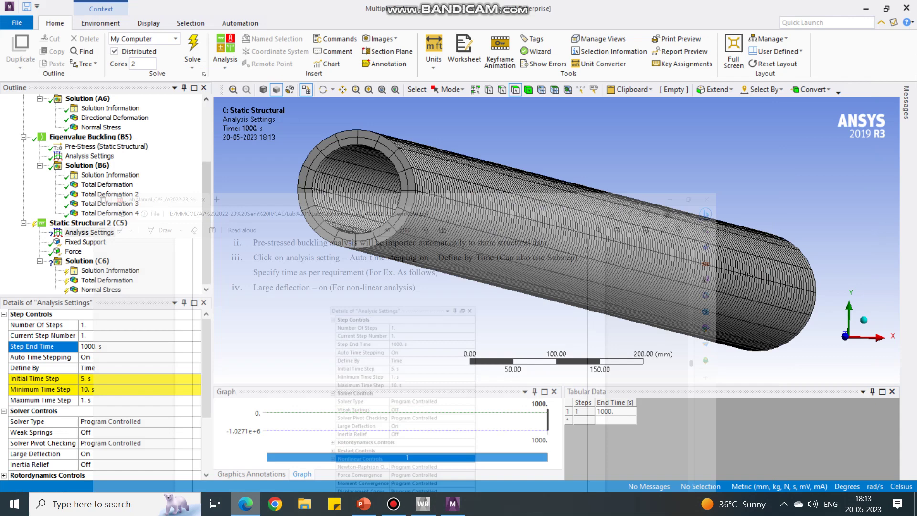
click(95, 390)
text(1)
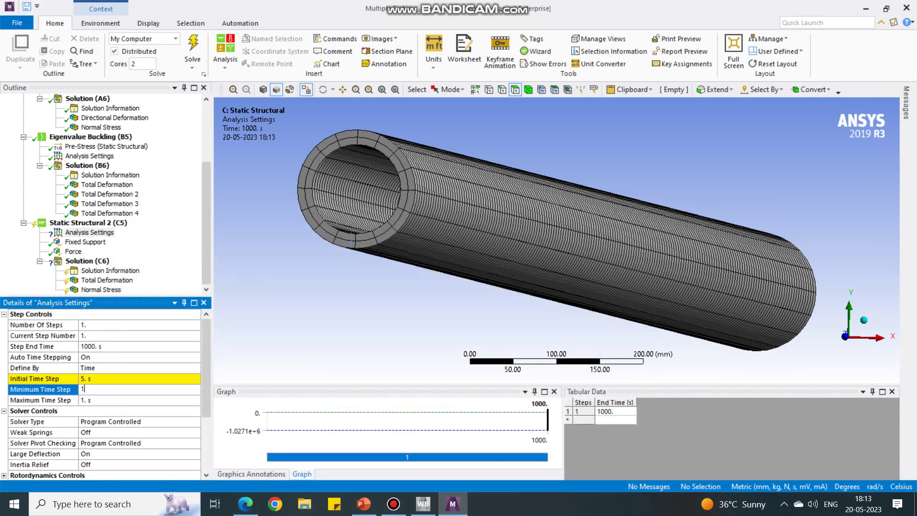
key(Tab)
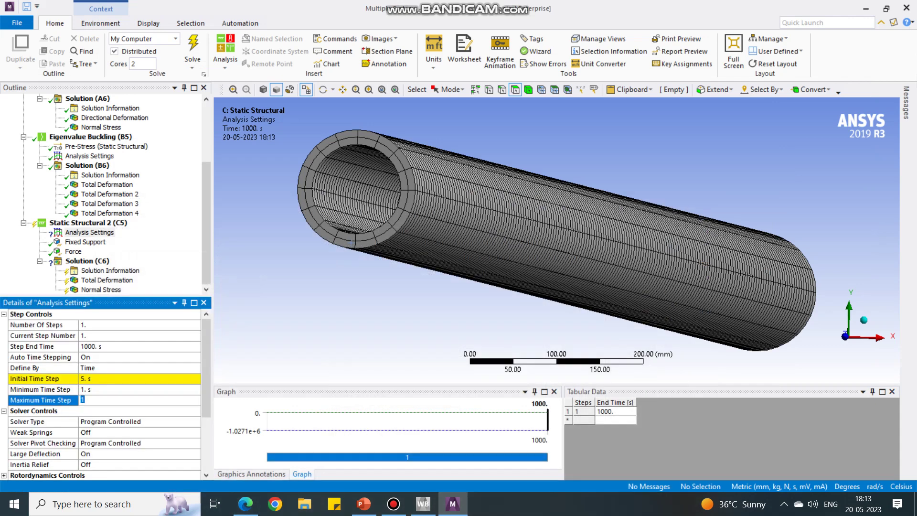
text(10)
key(Return)
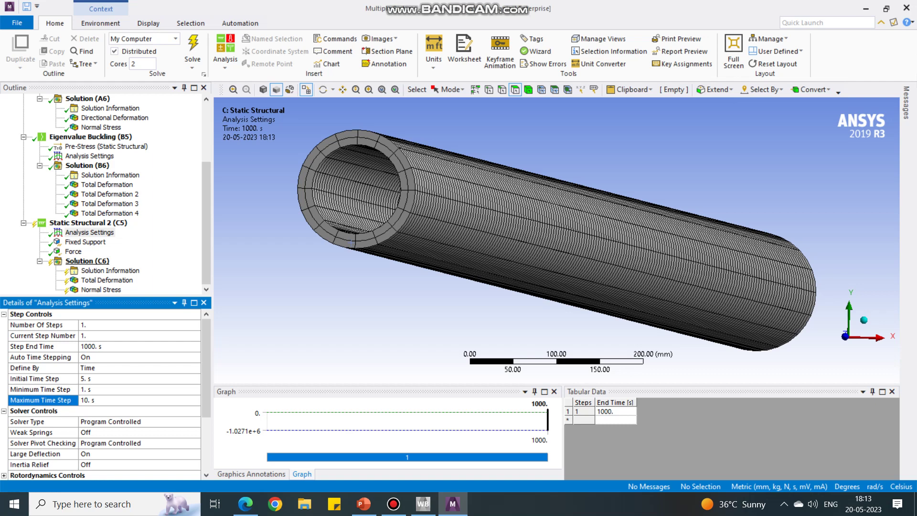
- Solve Solution (C6) of Static Structural 2 and review the manual's analysis settings in Edge during the run
right_click(88, 261)
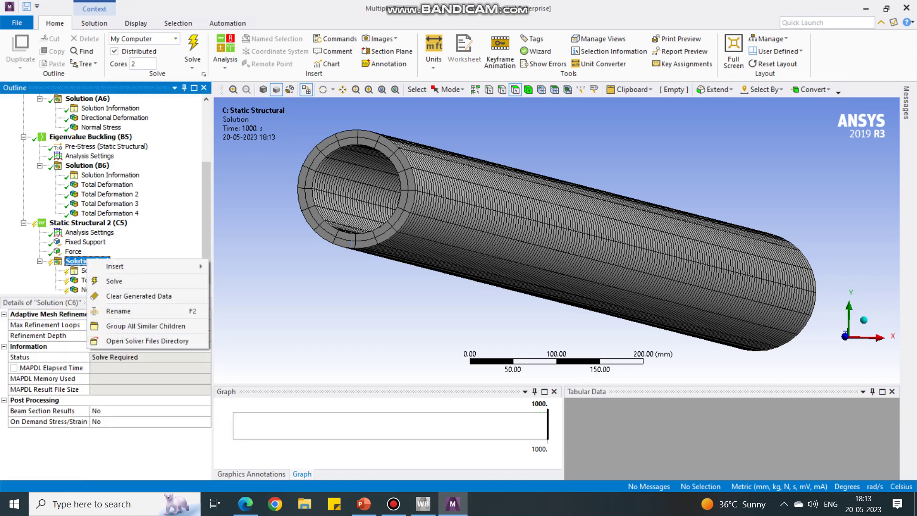
click(115, 281)
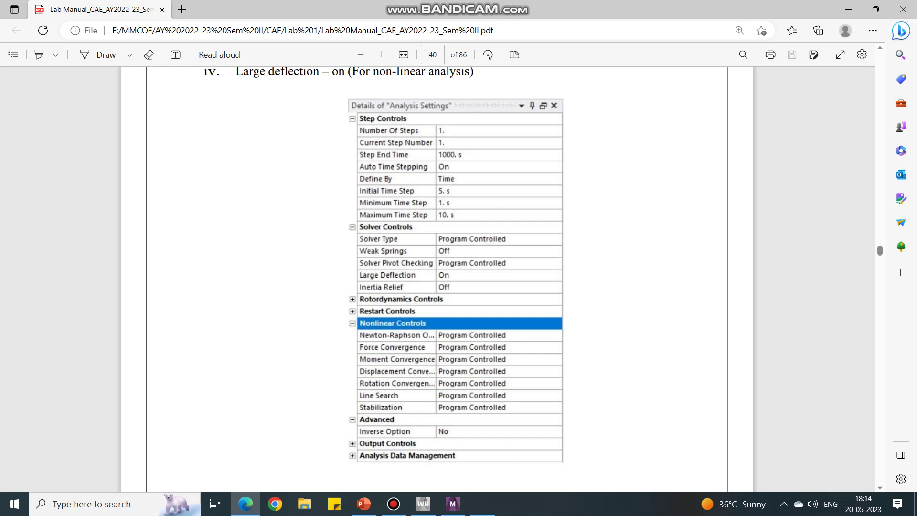
ctrl+scroll(449, 277, up, 3)
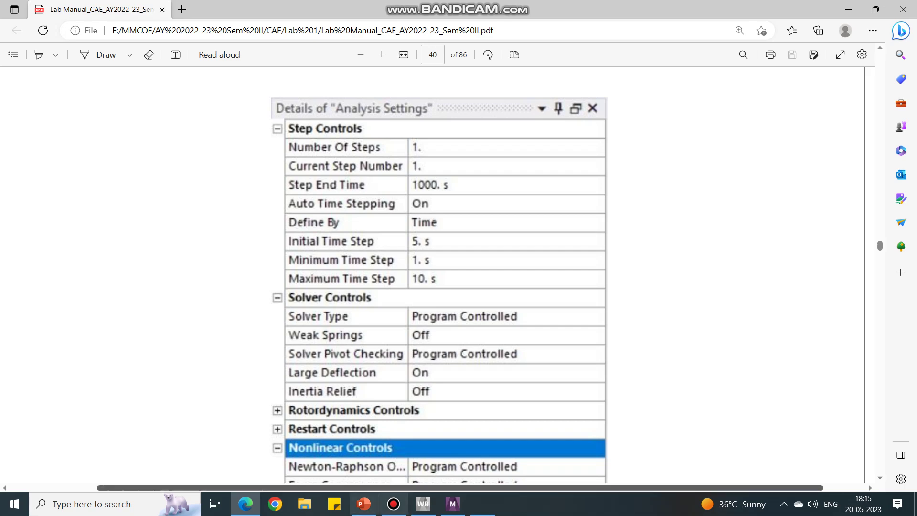
click(452, 504)
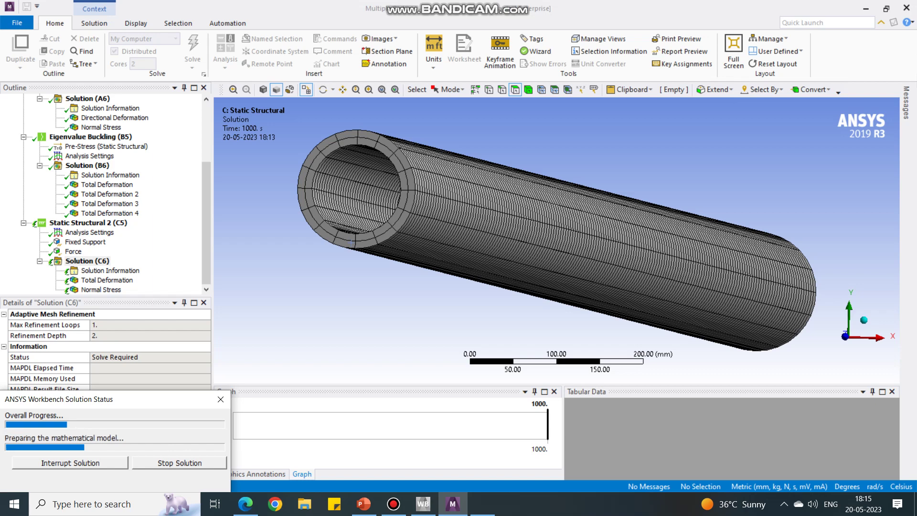
click(246, 504)
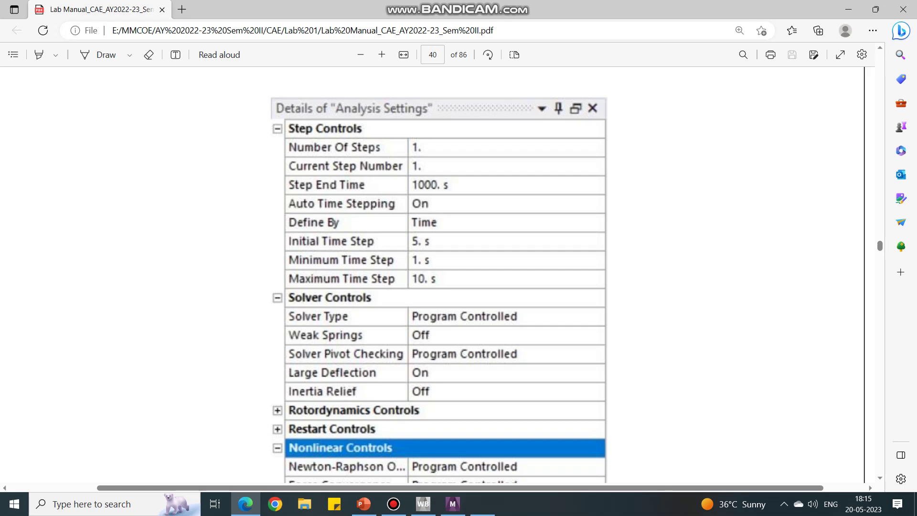
click(453, 504)
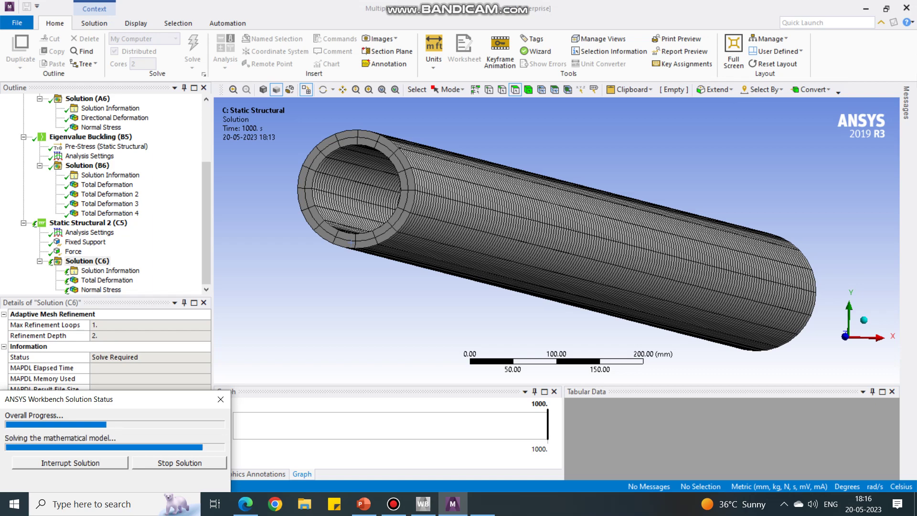
click(393, 504)
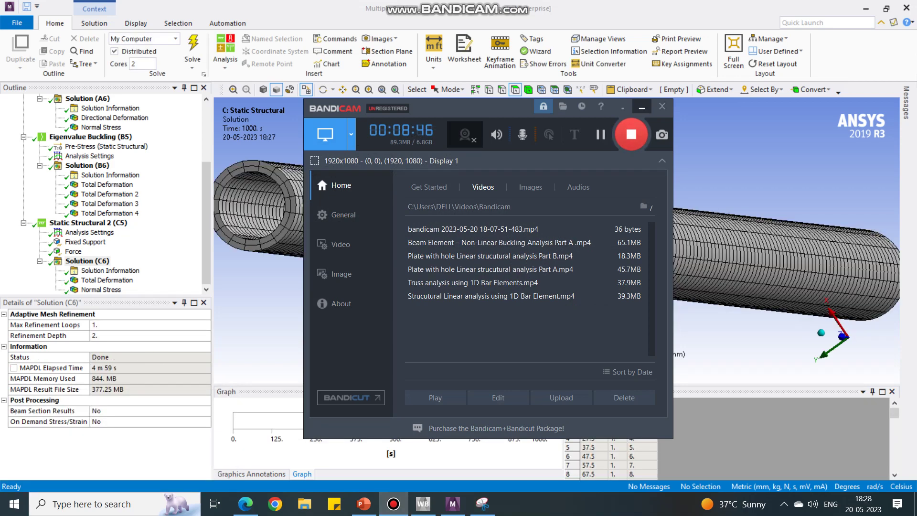
click(642, 107)
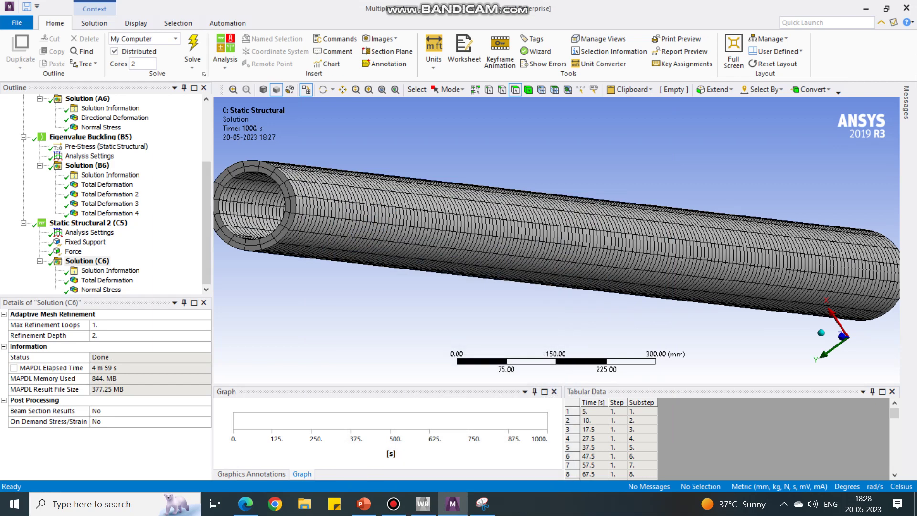
- Display the Total Deformation result of Static Structural 2, play its animation and stop it
click(107, 280)
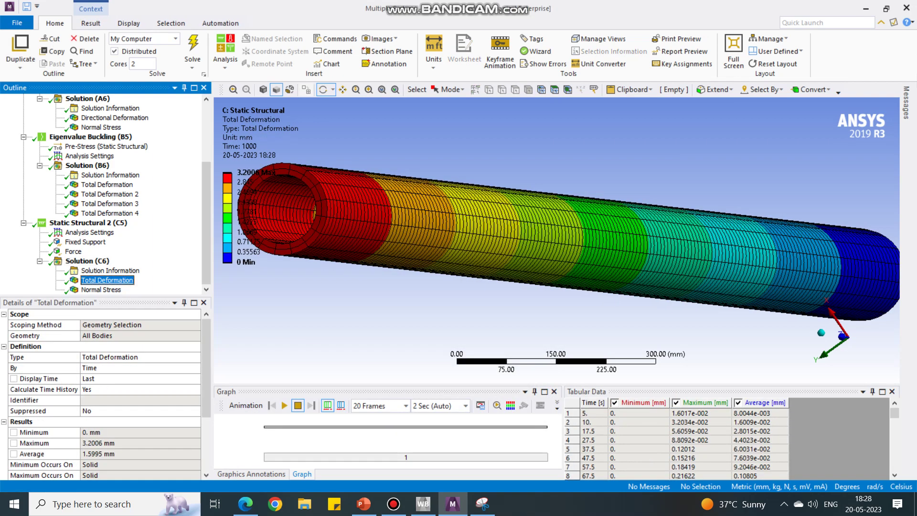
scroll(556, 240, down, 3)
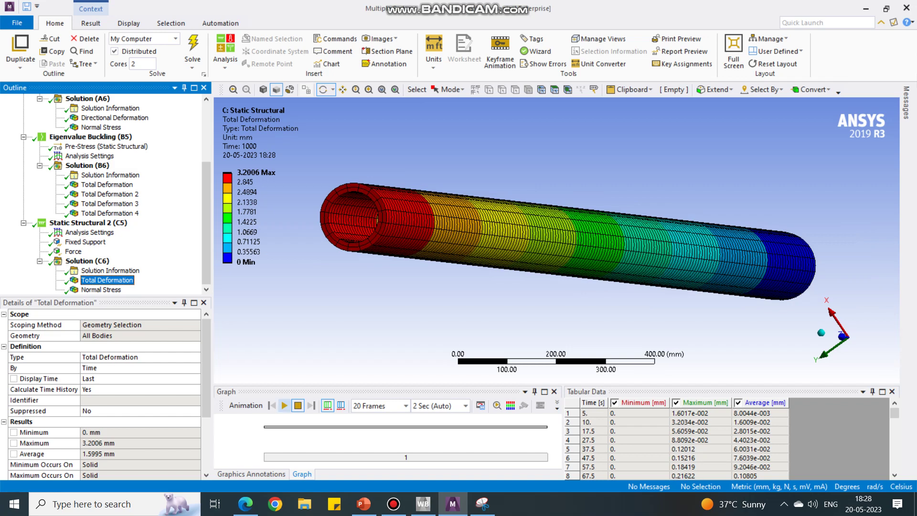
click(284, 406)
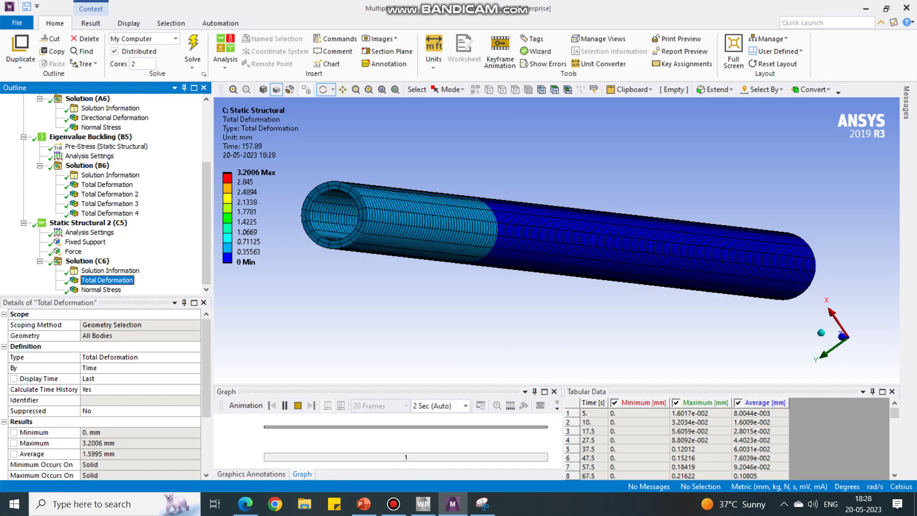
click(298, 406)
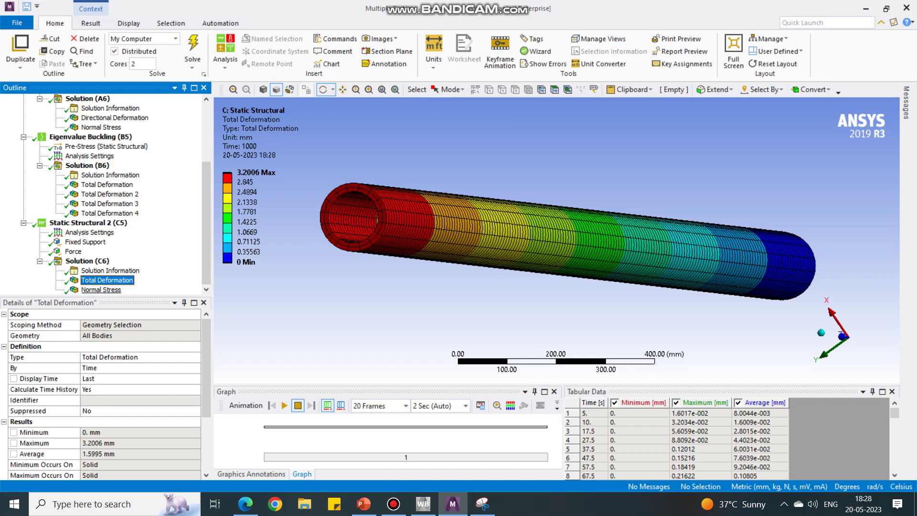
- Display the Z-axis Normal Stress result of Static Structural 2 and play its animation
click(101, 289)
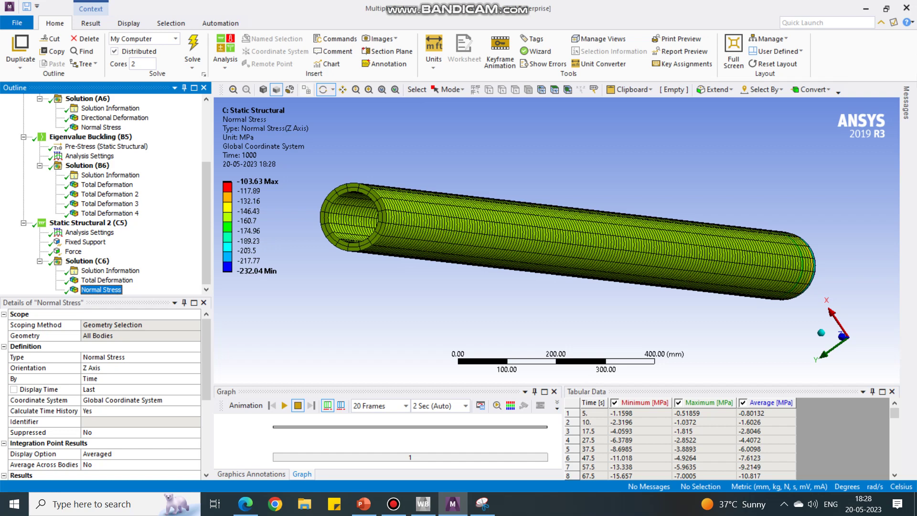
click(105, 368)
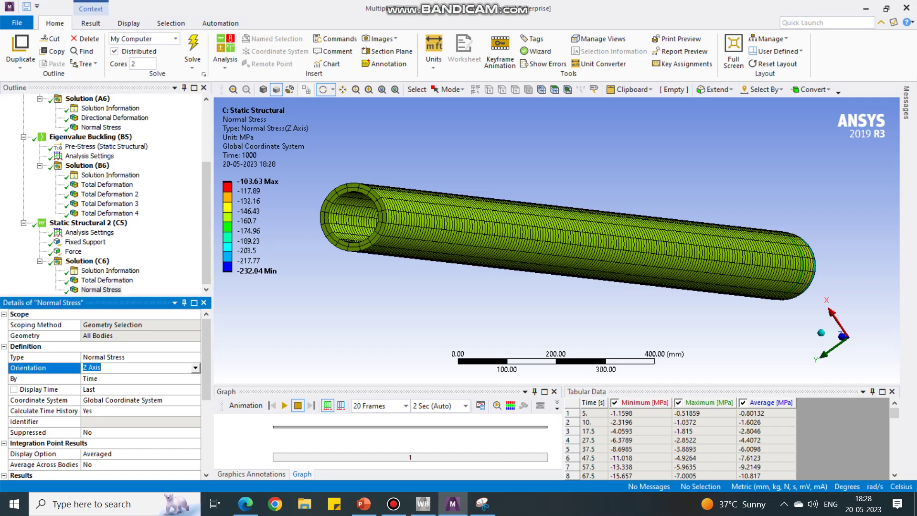
click(285, 406)
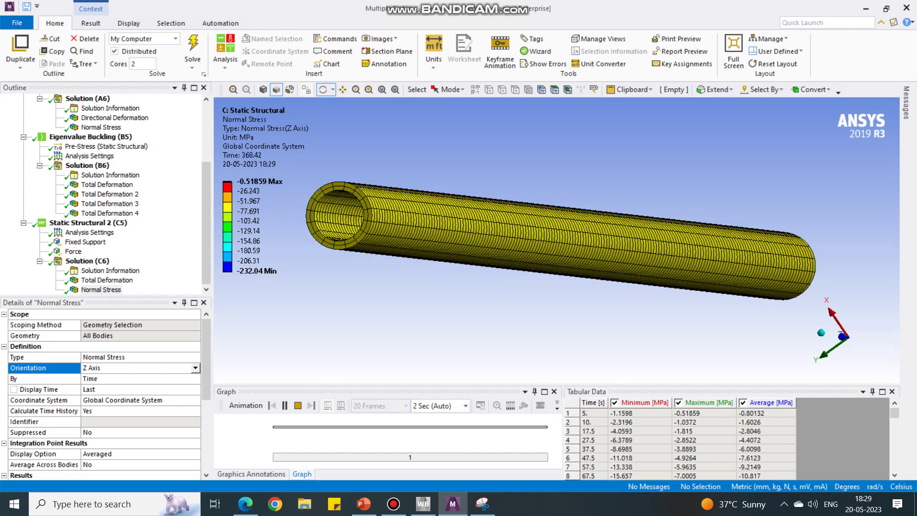
- Stop the normal stress animation and set the Solution Information output of Solution (C6) to Force Convergence
click(298, 406)
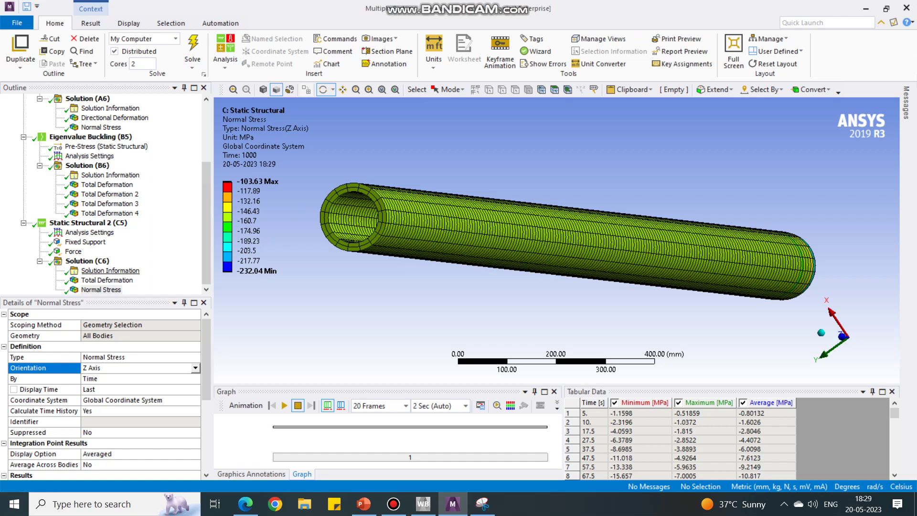
click(110, 271)
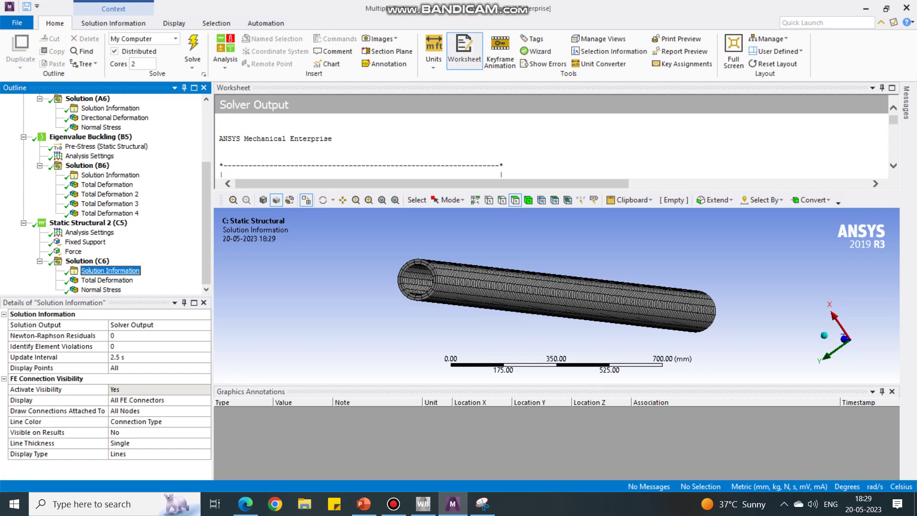
click(139, 325)
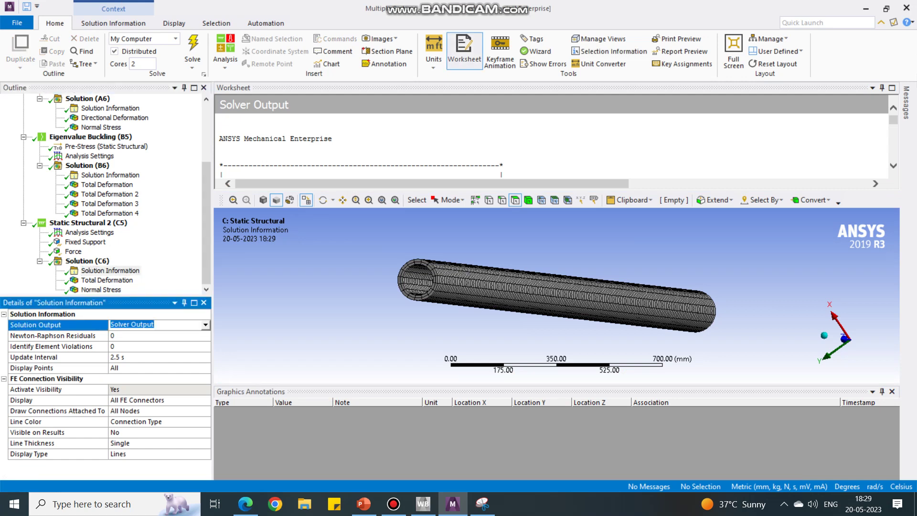
click(205, 324)
click(143, 350)
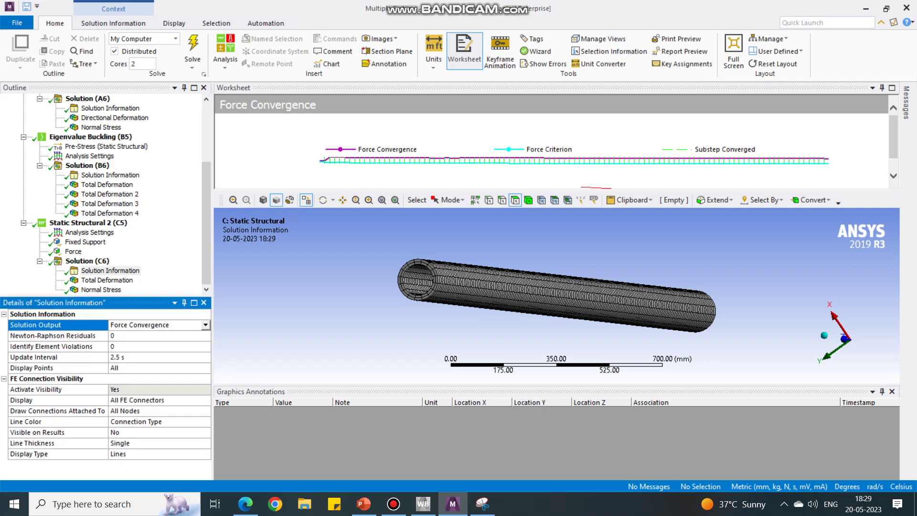
- Float the Graphics toolbar, and undock, widen and re-dock the Force Convergence worksheet so it shares the full area with the Geometry view
drag(220, 200, 221, 227)
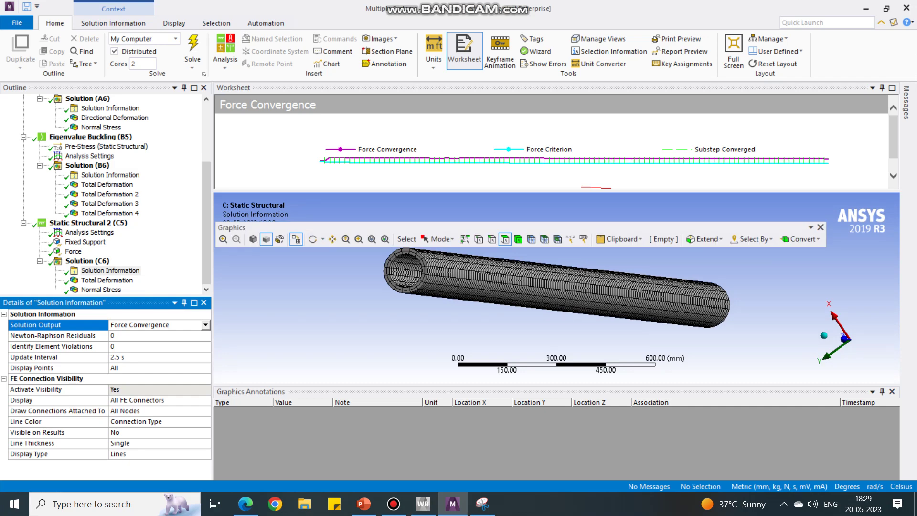
drag(296, 88, 305, 127)
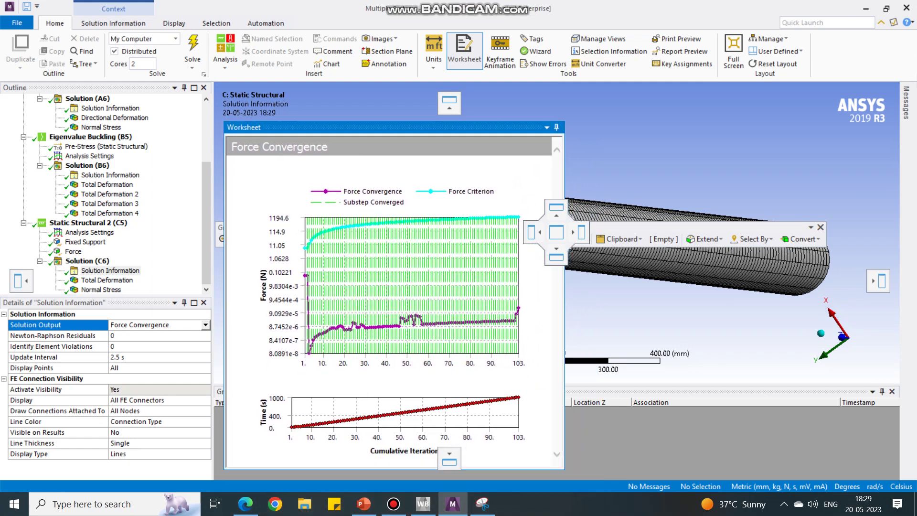
drag(244, 127, 240, 102)
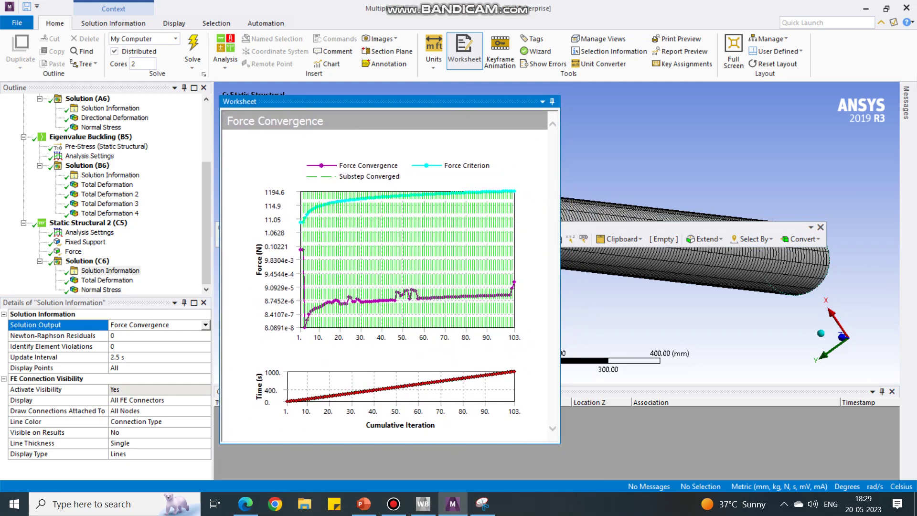
drag(560, 268, 859, 268)
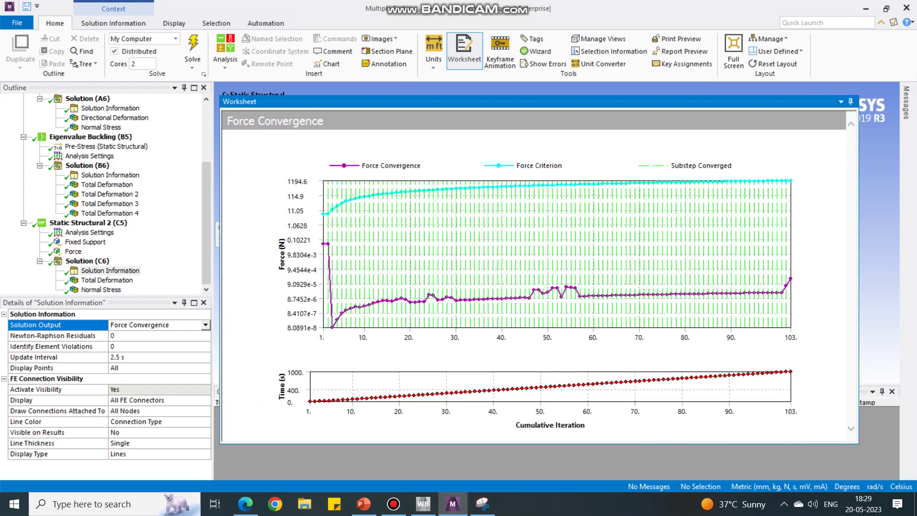
drag(540, 101, 541, 97)
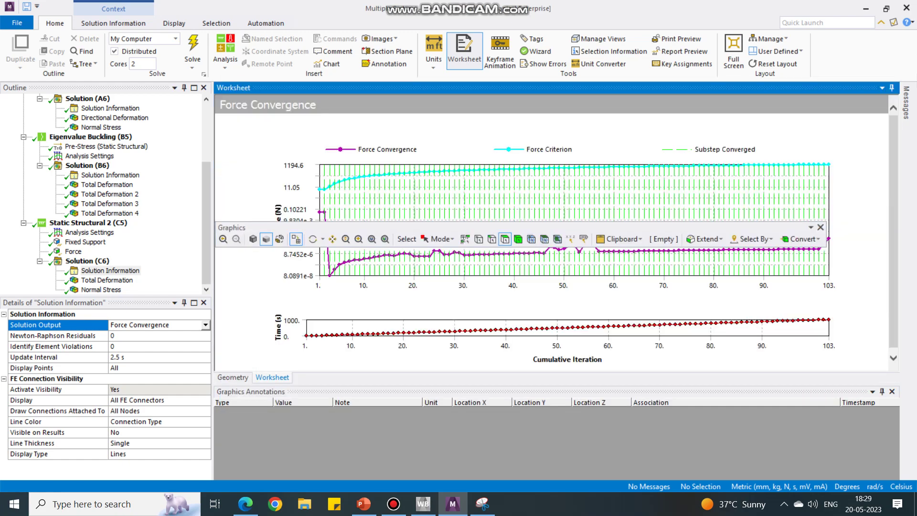